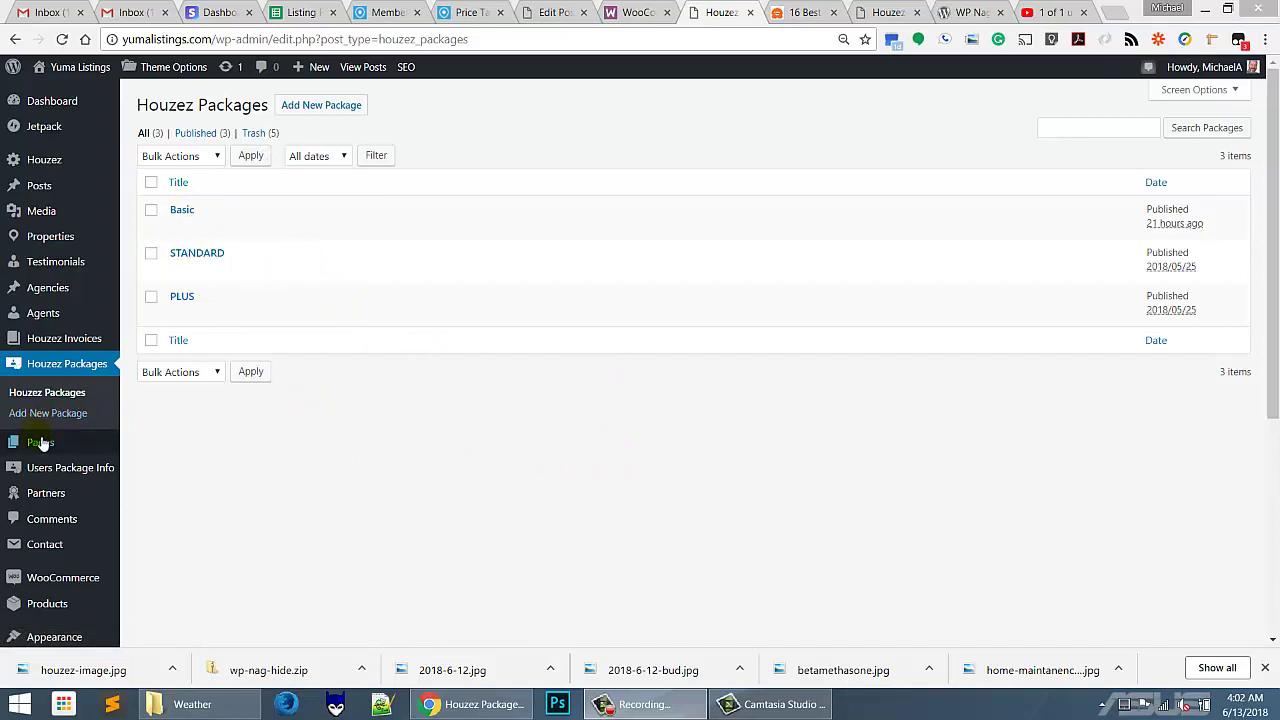
Step: Bring up the Pages flyout in the admin sidebar to add a new page
mouse_move(47, 452)
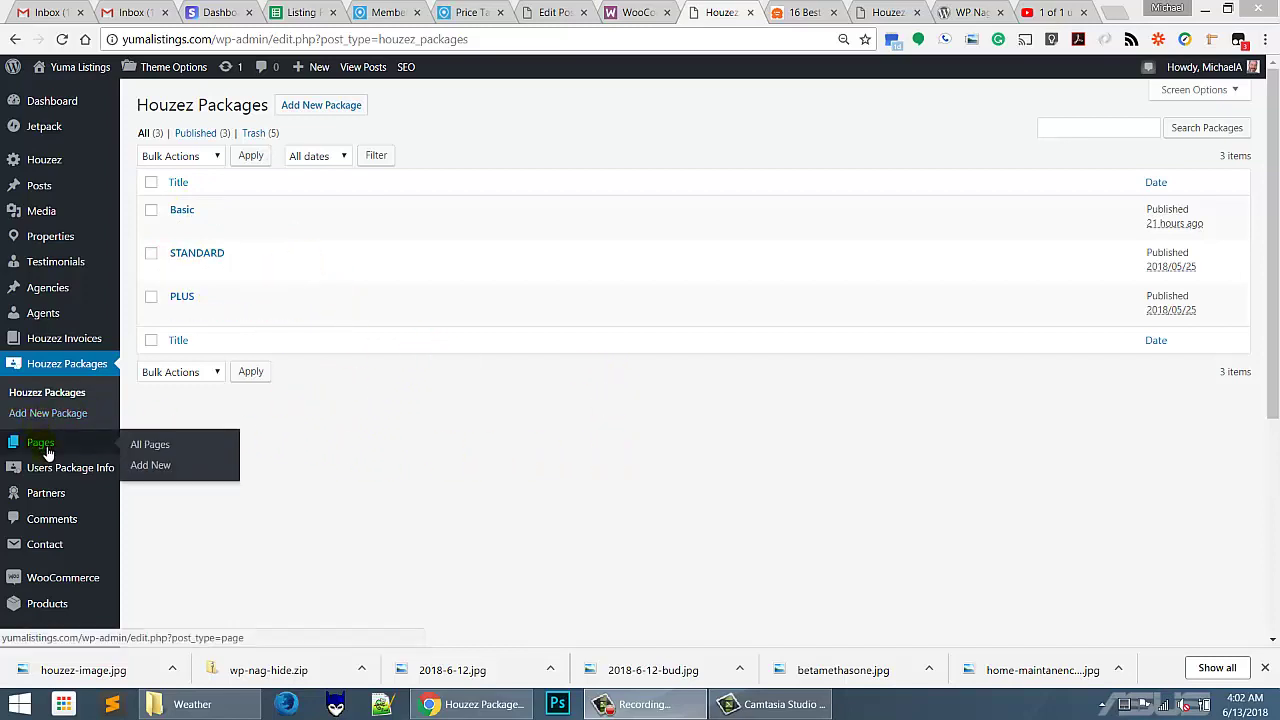
Step: Start a new page titled 'Pricing Package' and move into its empty body
left_click(155, 470)
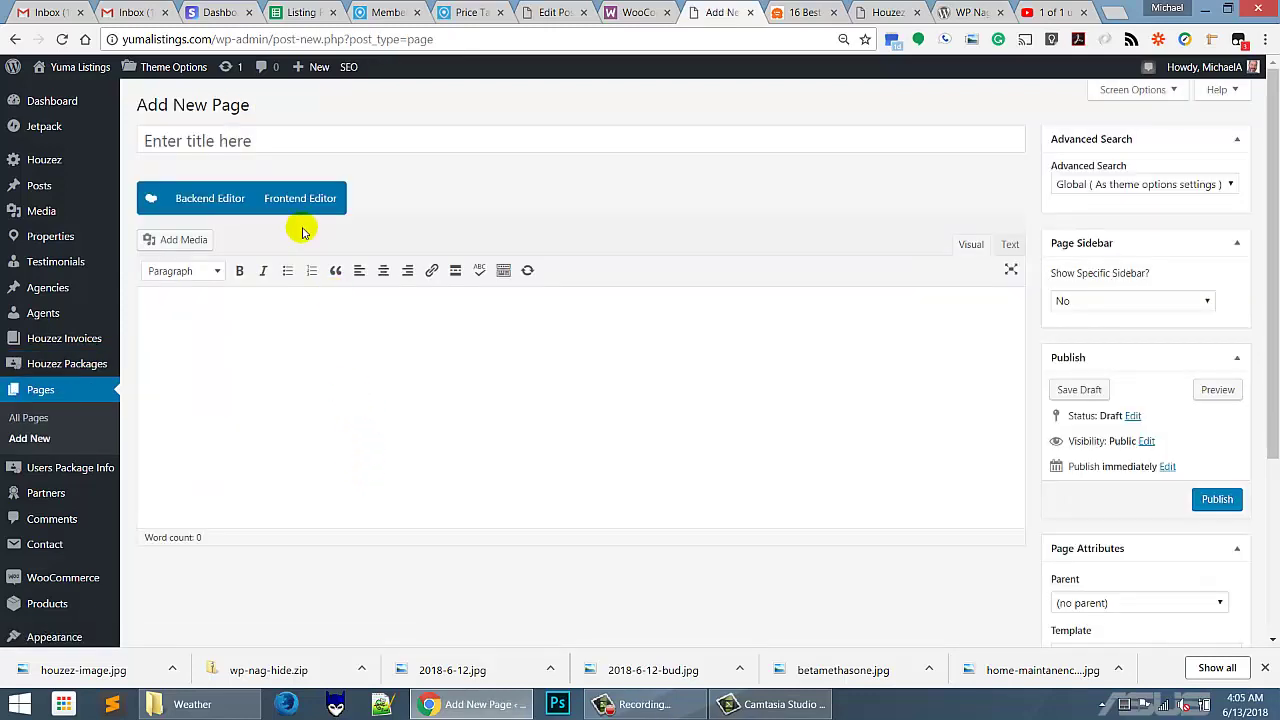
left_click(272, 146)
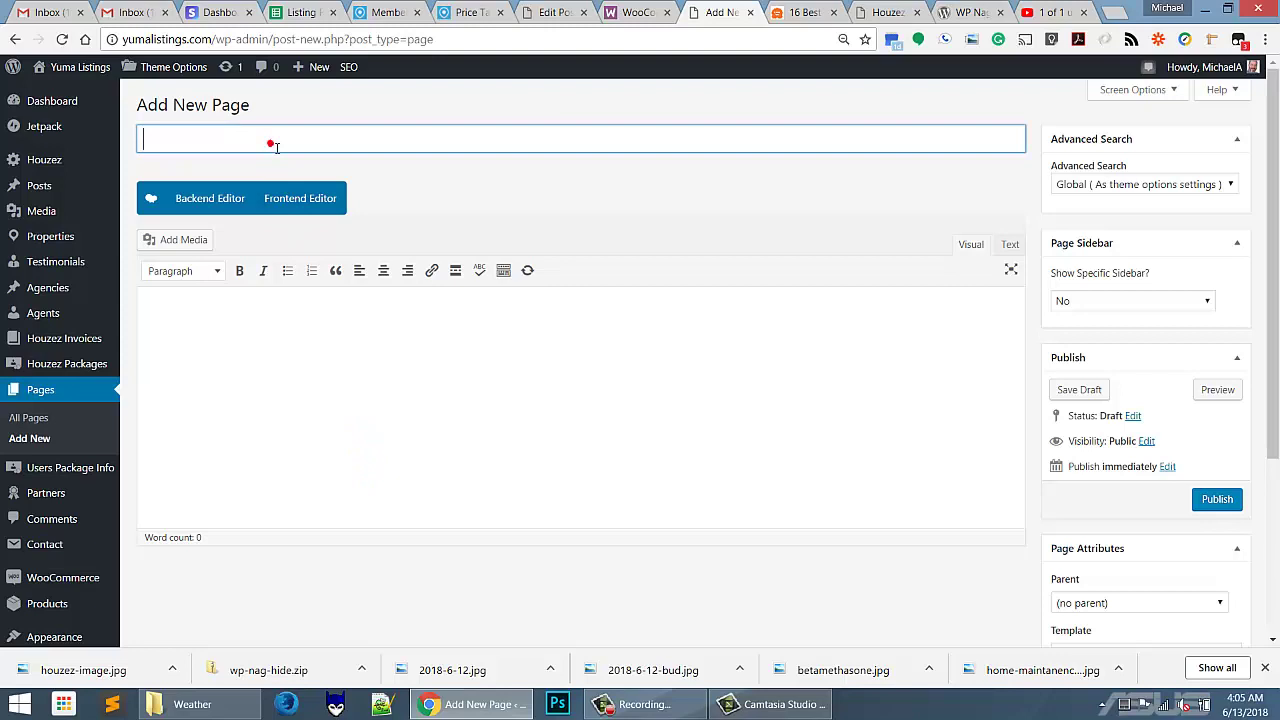
type("Pricing Package")
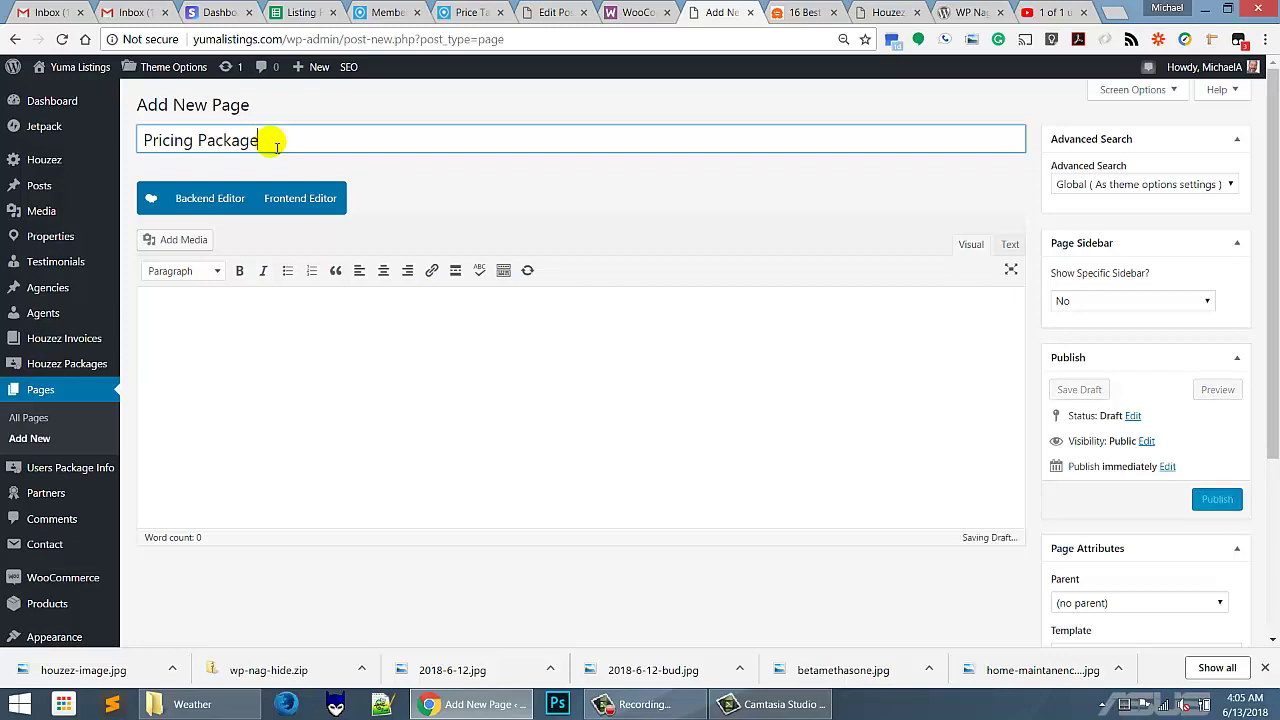
left_click(757, 424)
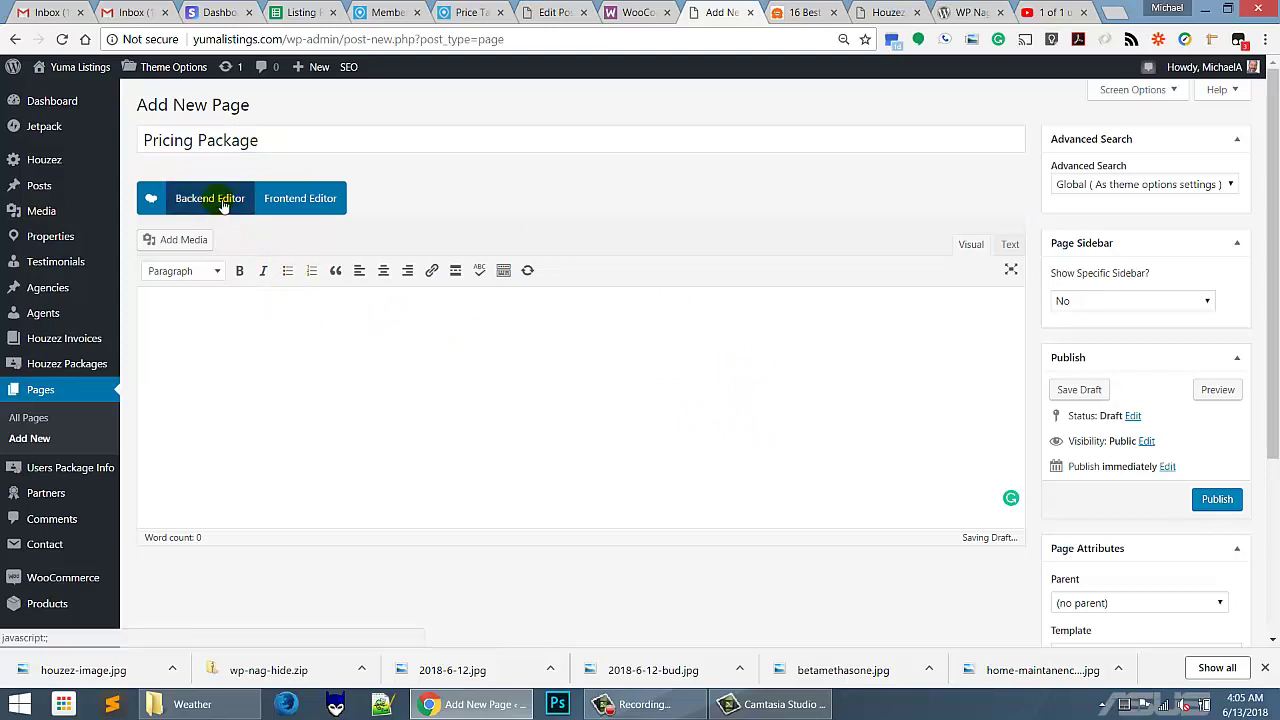
Step: Switch to the WPBakery backend editor and add a Favethemes Price Table element
left_click(221, 199)
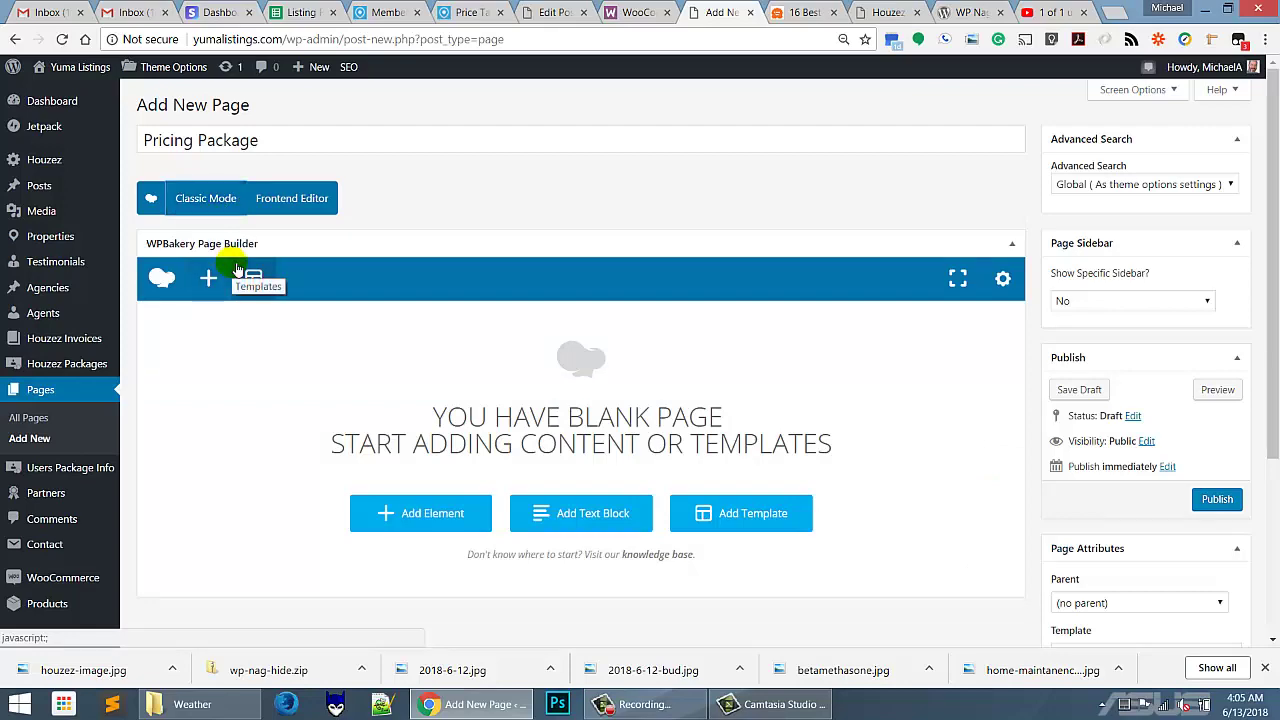
left_click(425, 520)
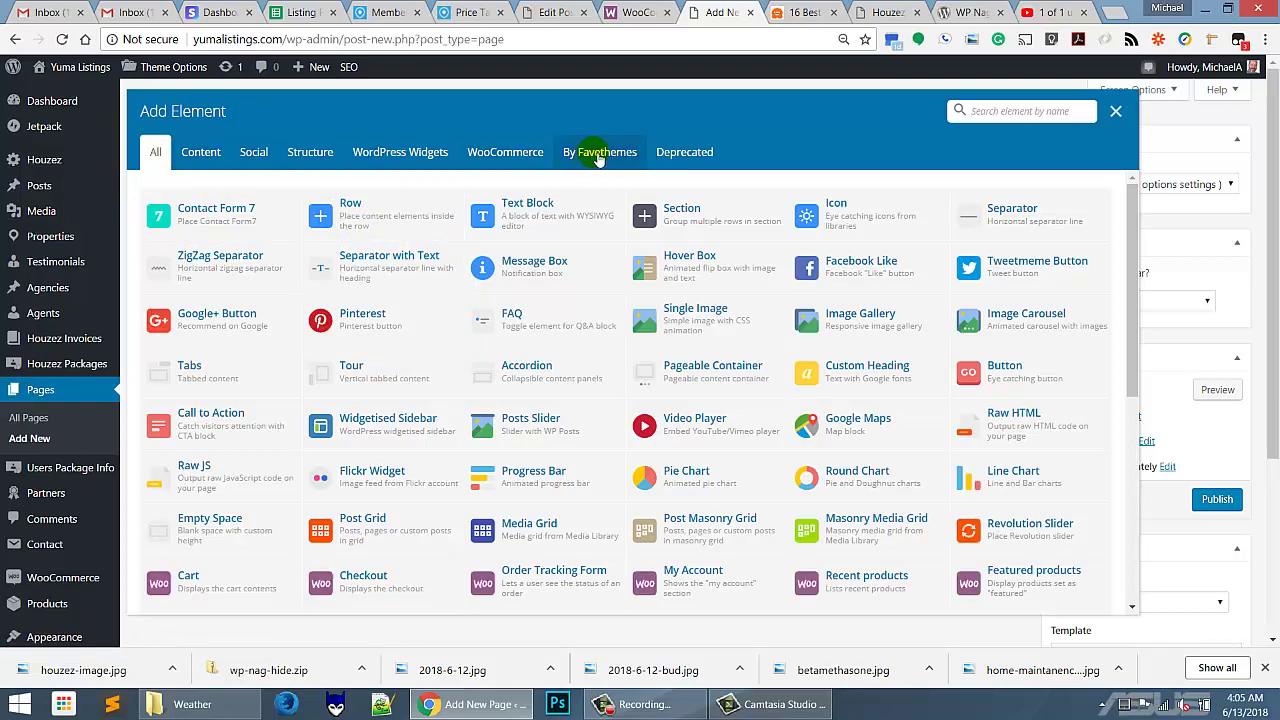
left_click(598, 158)
left_click(599, 155)
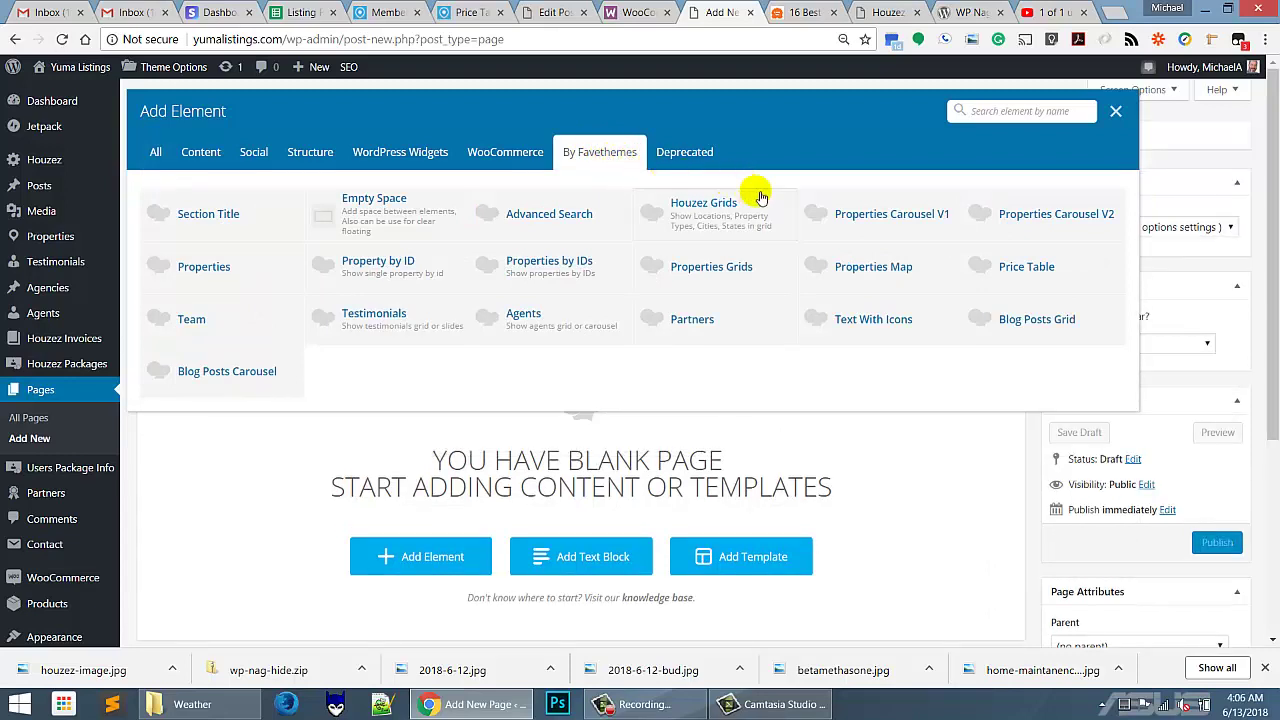
left_click(1037, 274)
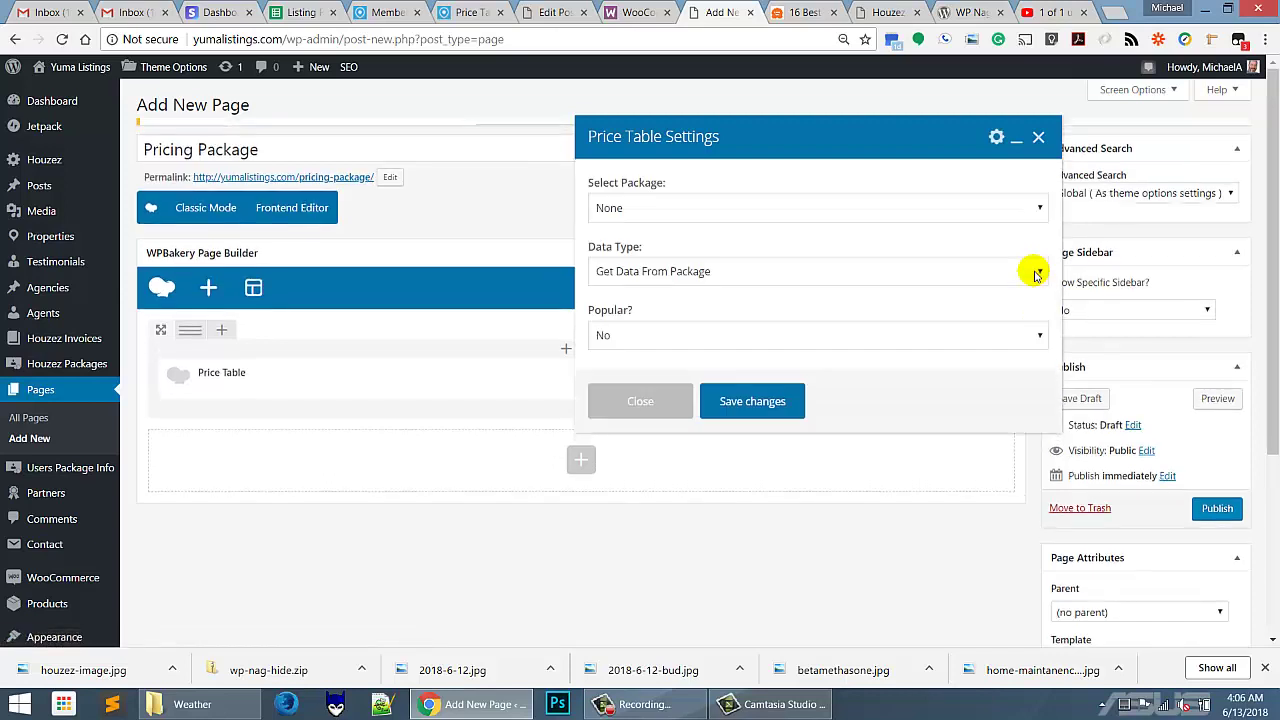
Step: Set the Price Table to STANDARD with Get Data From Package and Popular set to Yes, then save
left_click(826, 211)
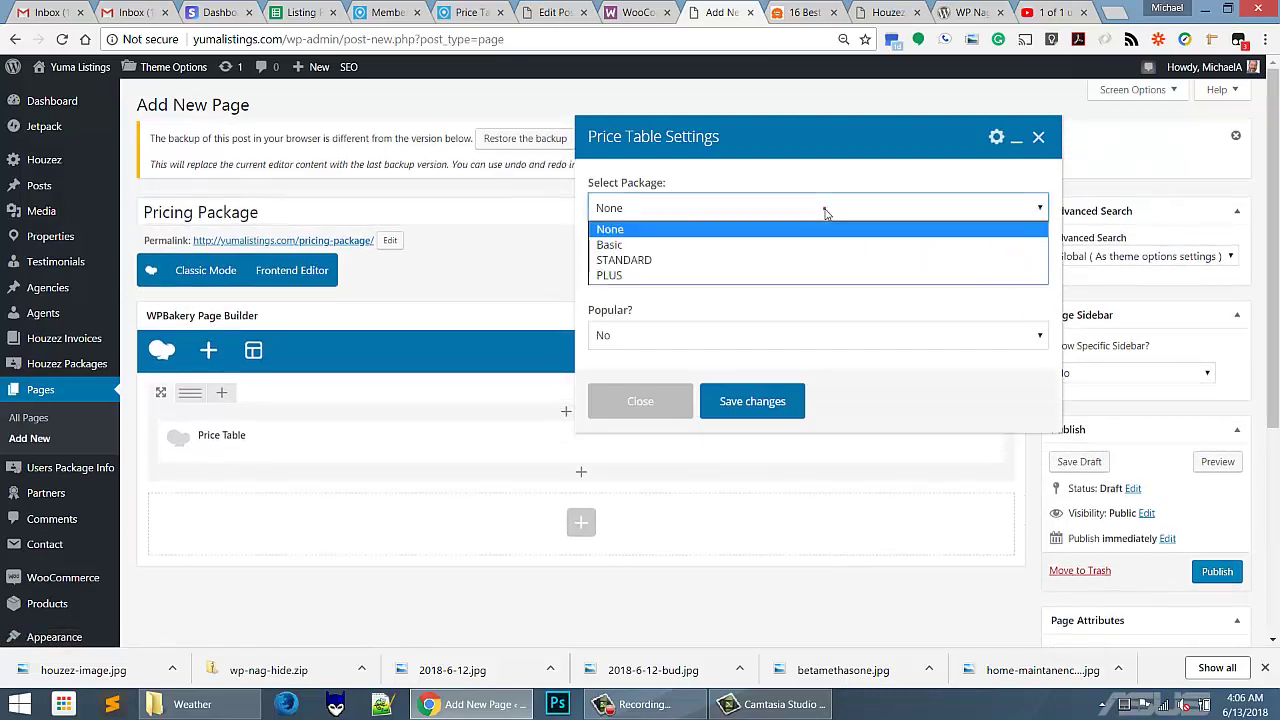
left_click(817, 265)
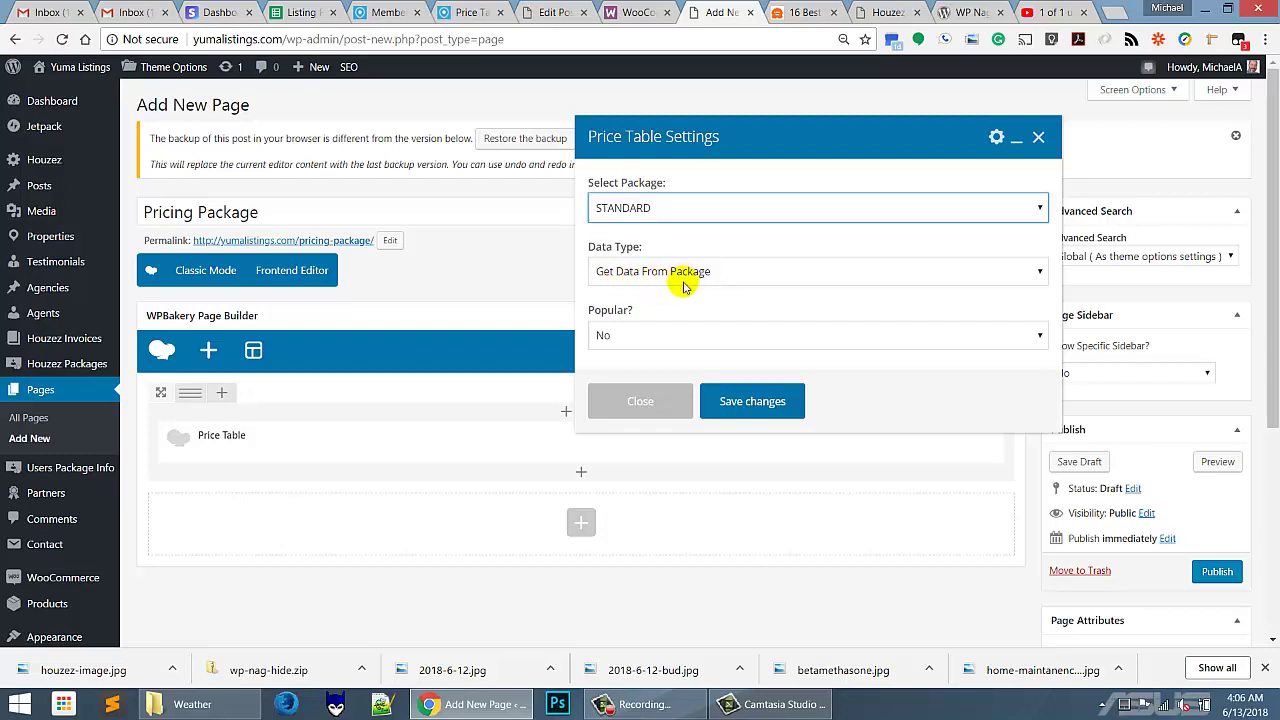
left_click(745, 274)
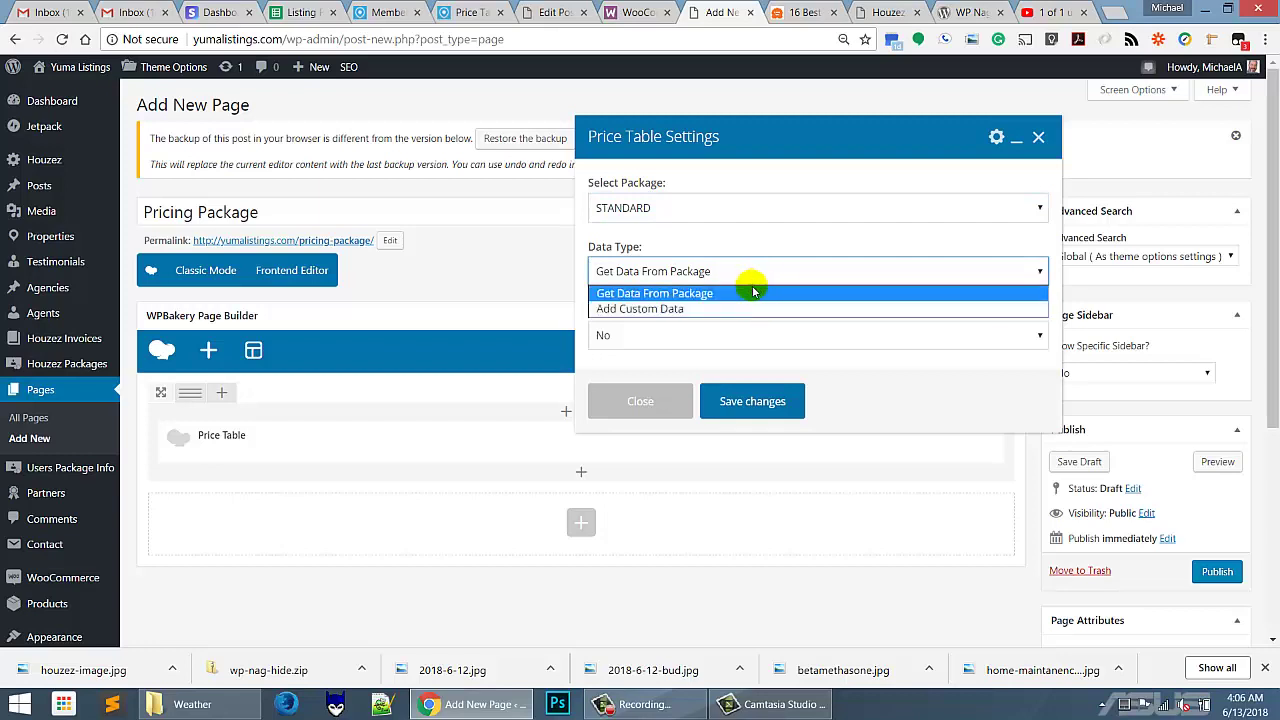
left_click(741, 293)
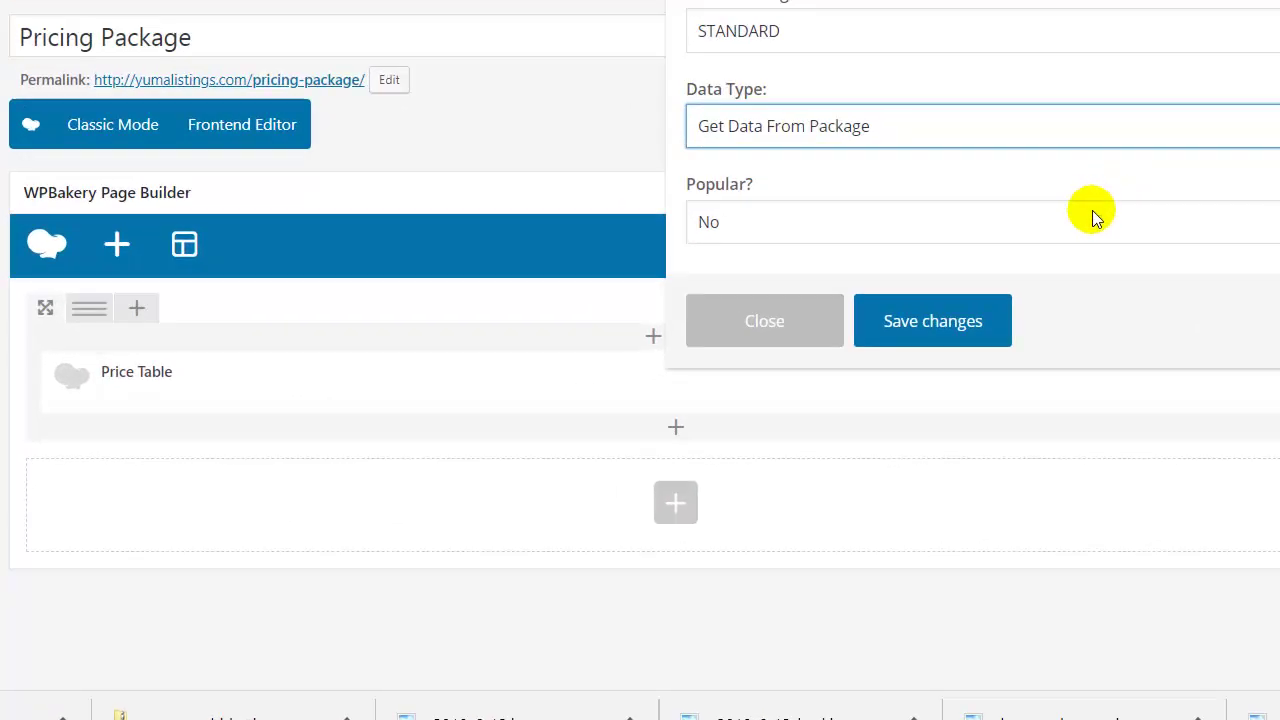
left_click(1092, 216)
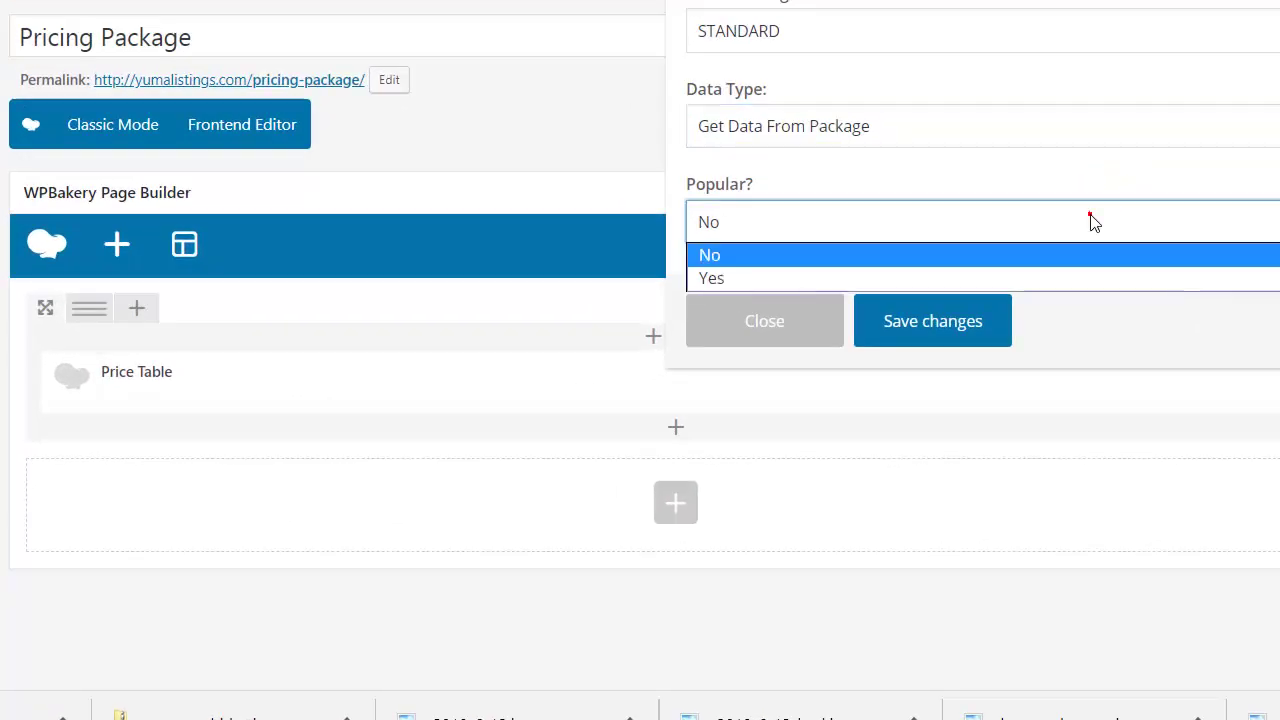
left_click(1097, 280)
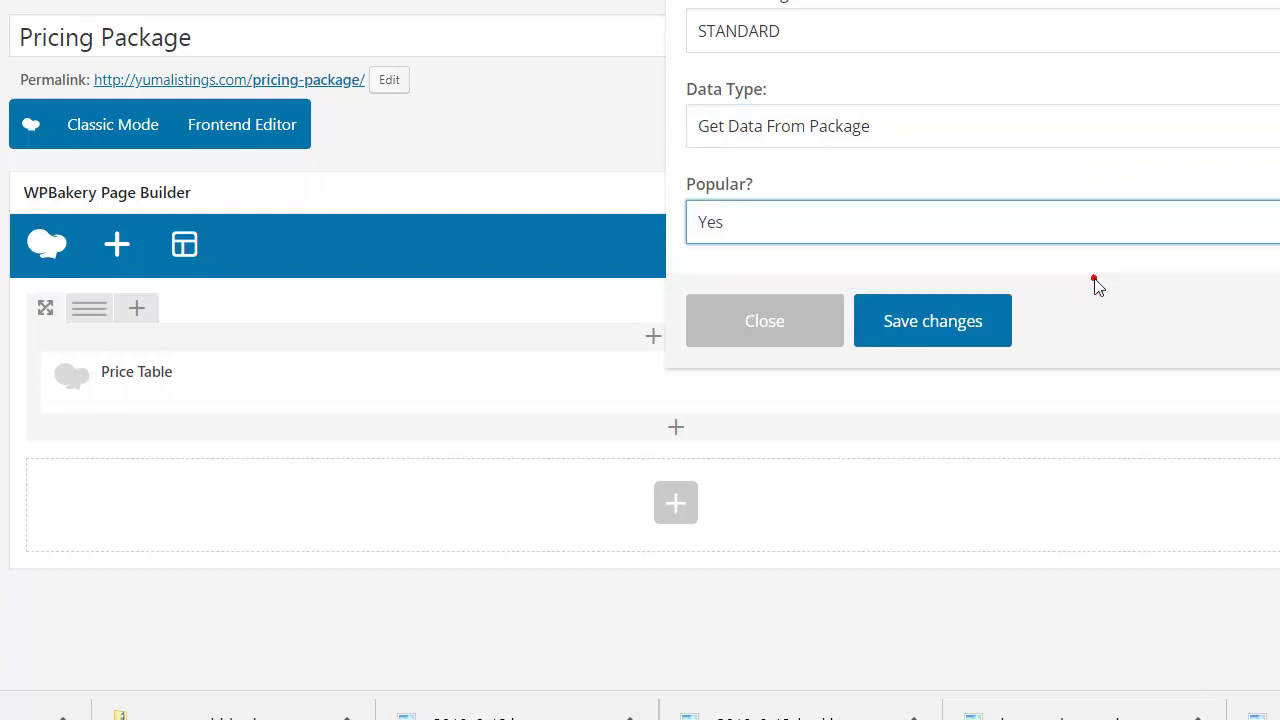
left_click(940, 322)
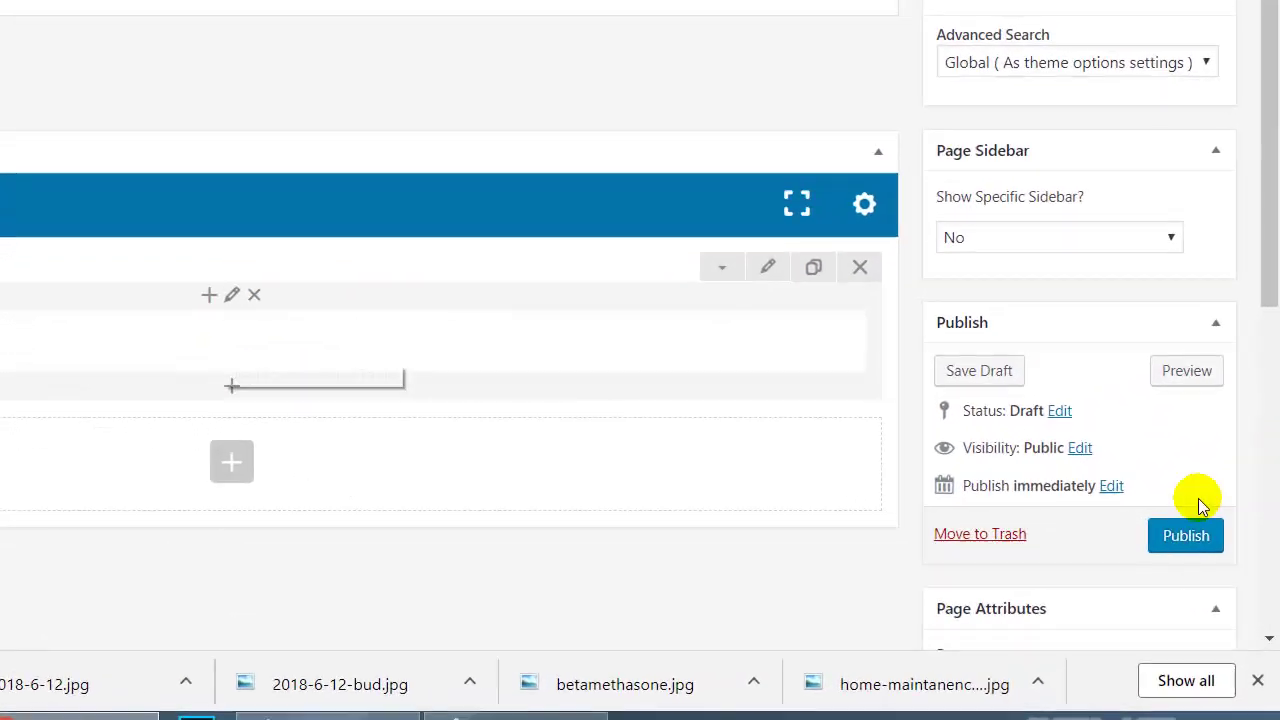
Step: Publish the Pricing Package page and open its live view
left_click(1183, 548)
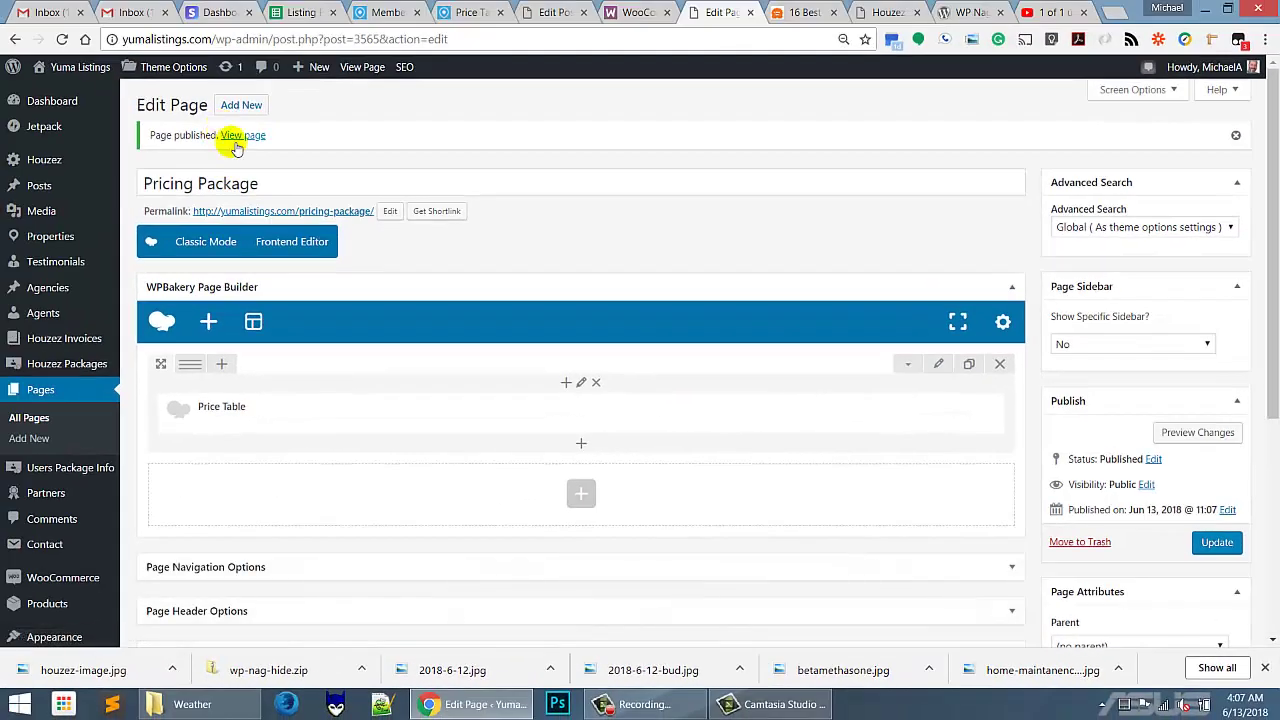
left_click(237, 137)
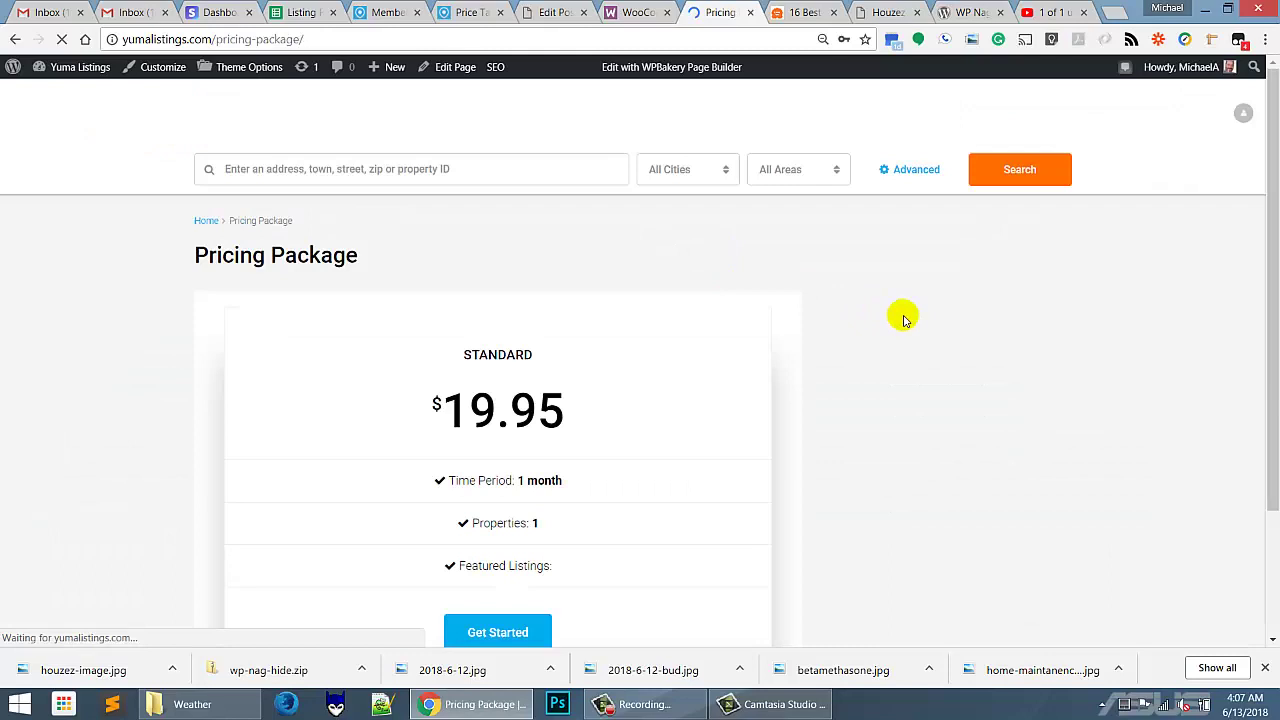
Step: Scroll the live page to review the single STANDARD $19.95 price table
scroll(937, 323, "down", 2)
scroll(937, 323, "up", 2)
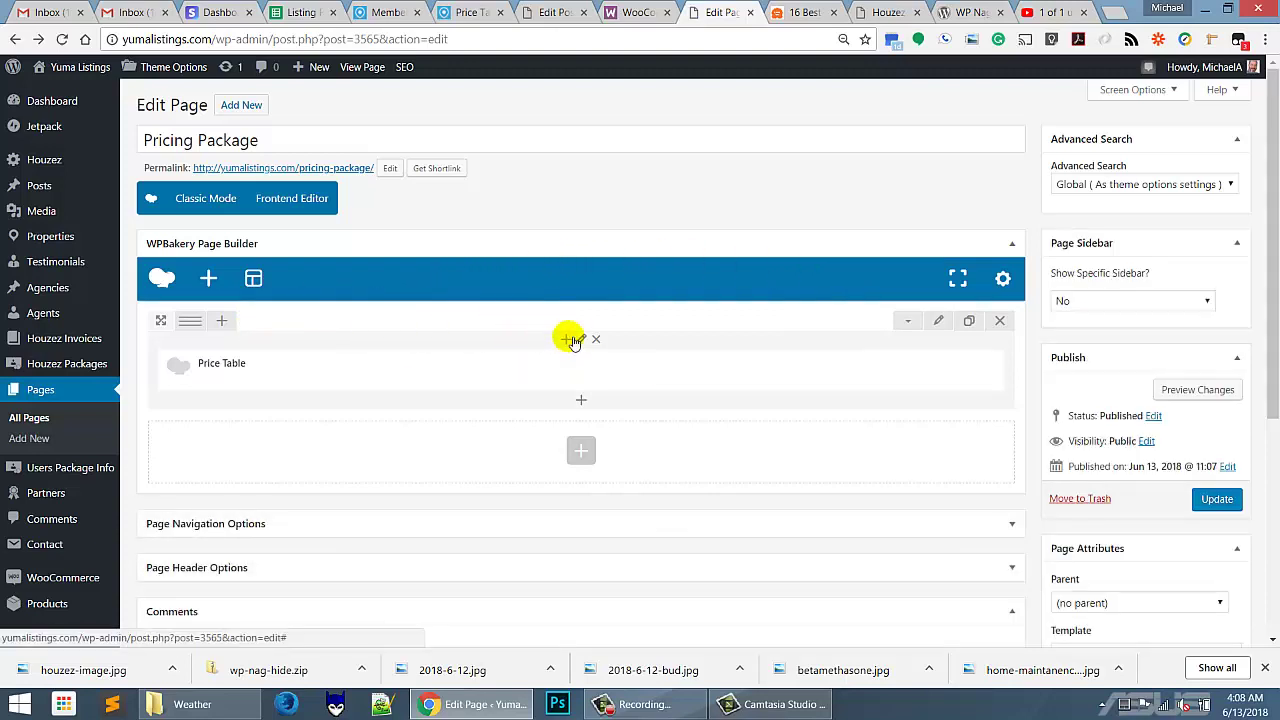
Step: Add a second Price Table in the same column set to the PLUS package and save it
left_click(567, 342)
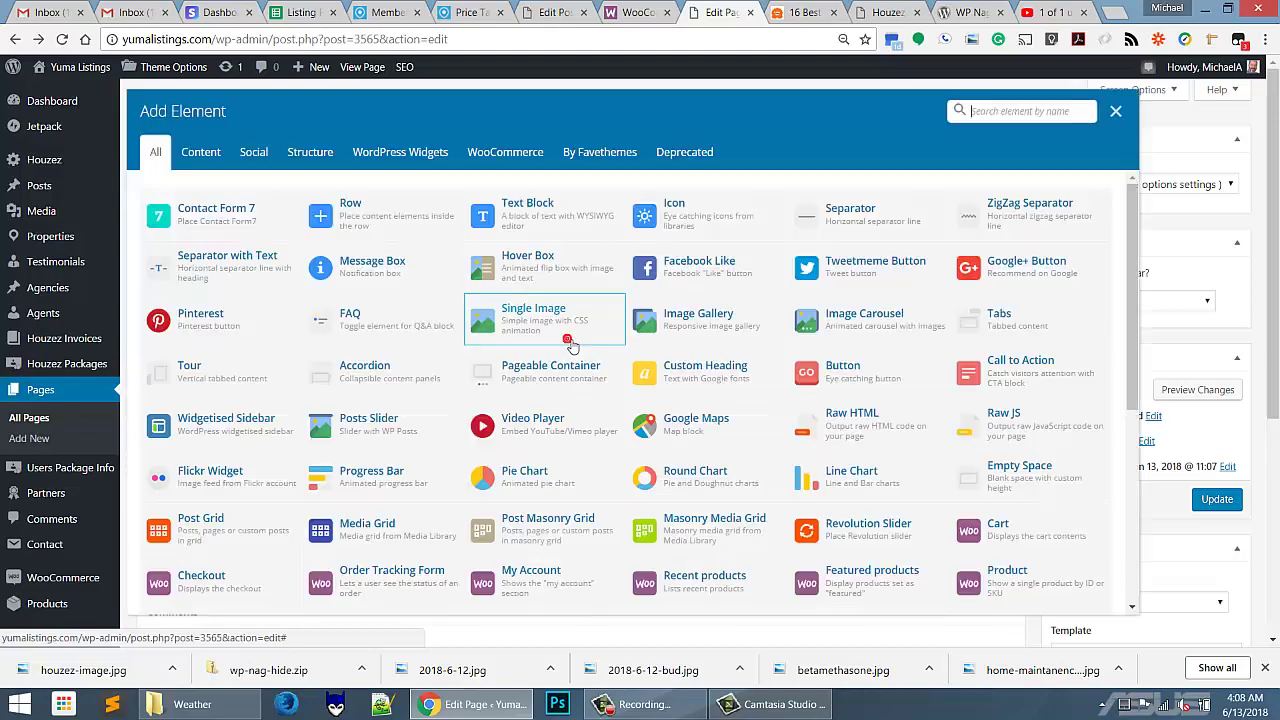
left_click(589, 165)
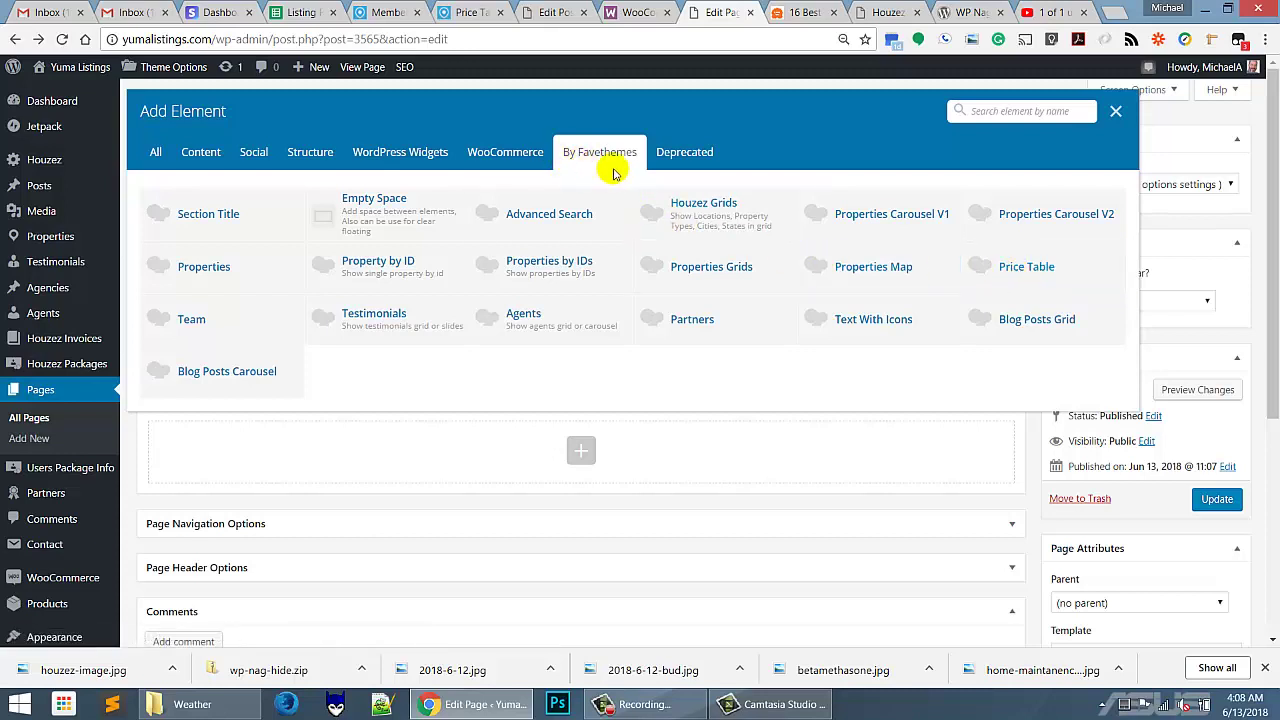
left_click(1027, 268)
left_click(1025, 271)
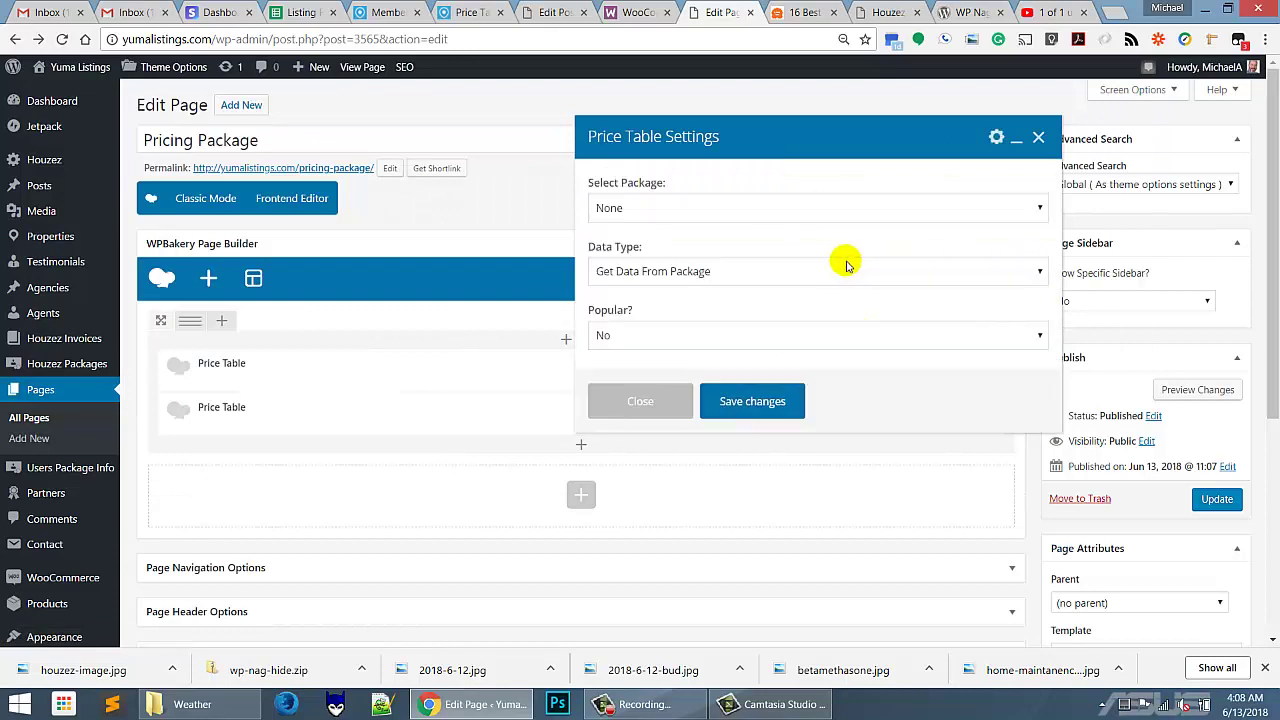
left_click(809, 209)
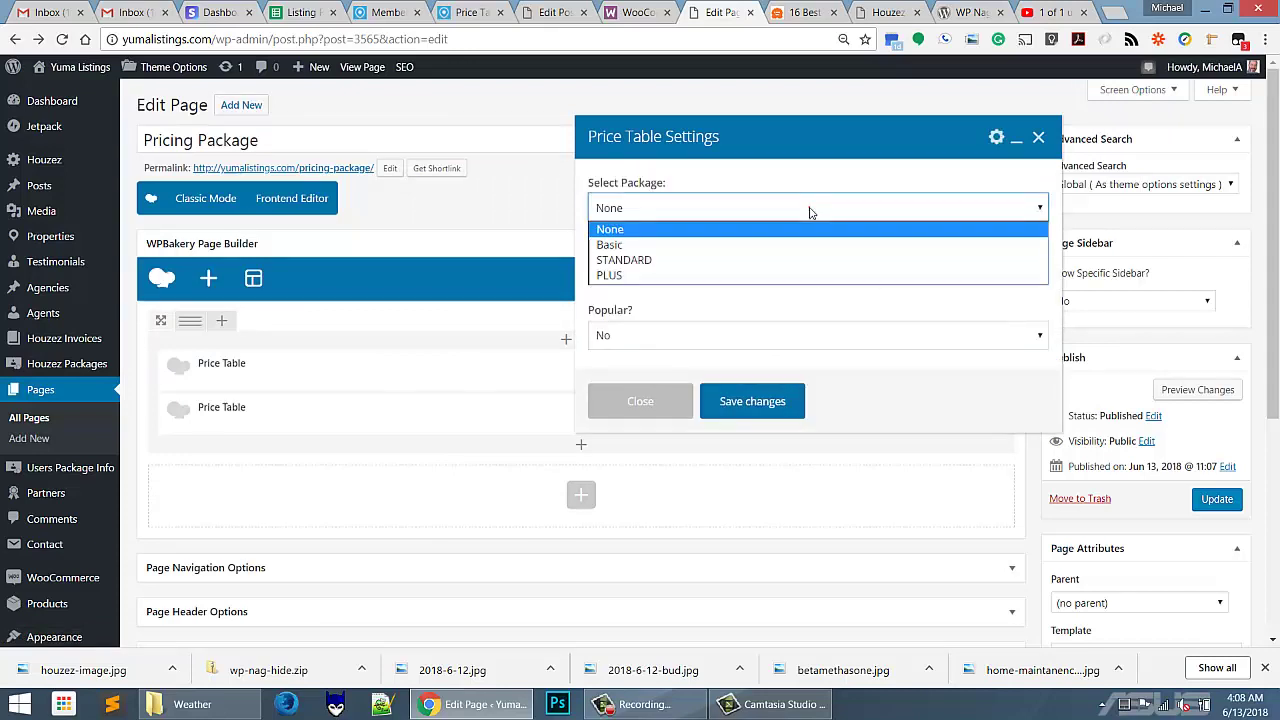
left_click(810, 274)
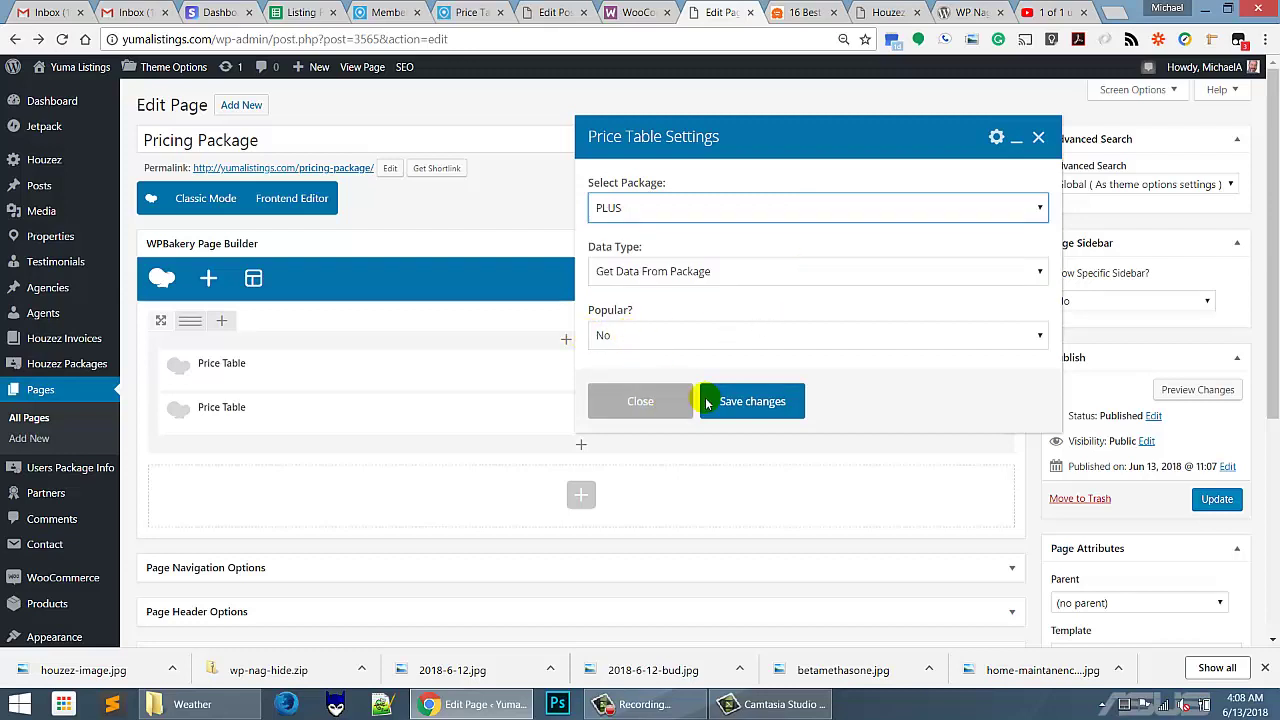
left_click(743, 403)
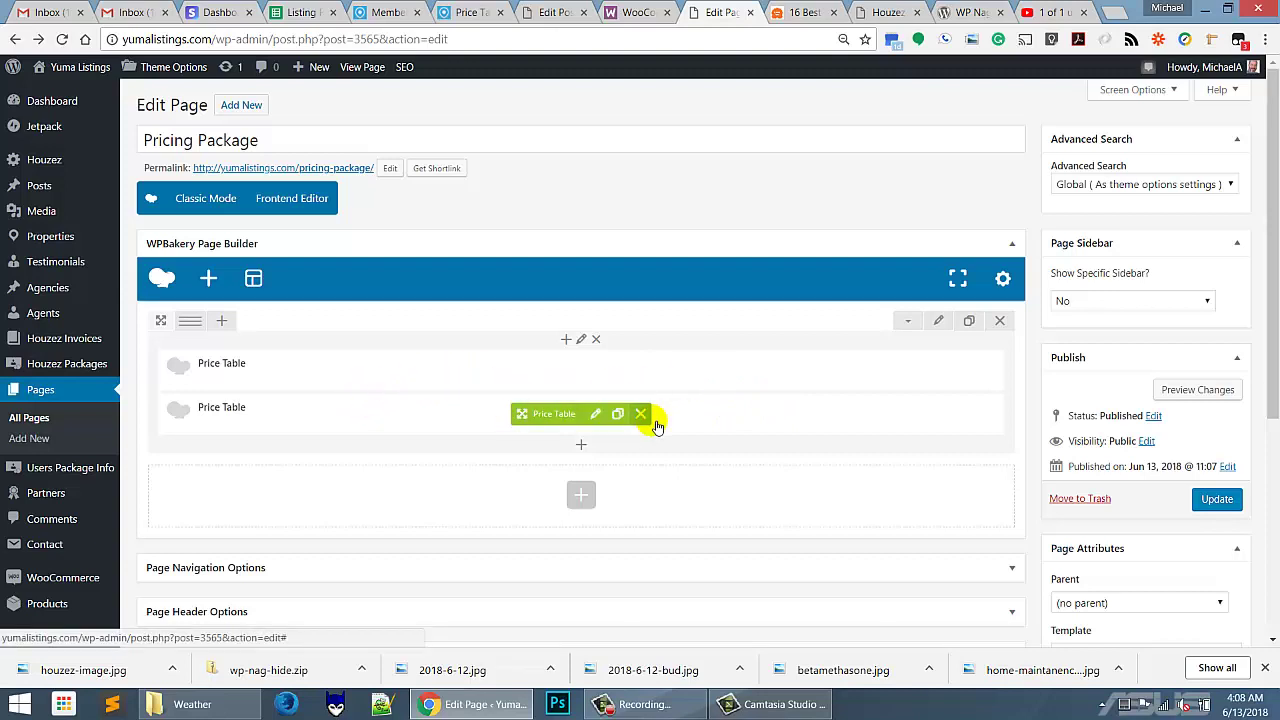
Step: Check the first Price Table's settings without changes, then bring up the row's layout options
mouse_move(620, 380)
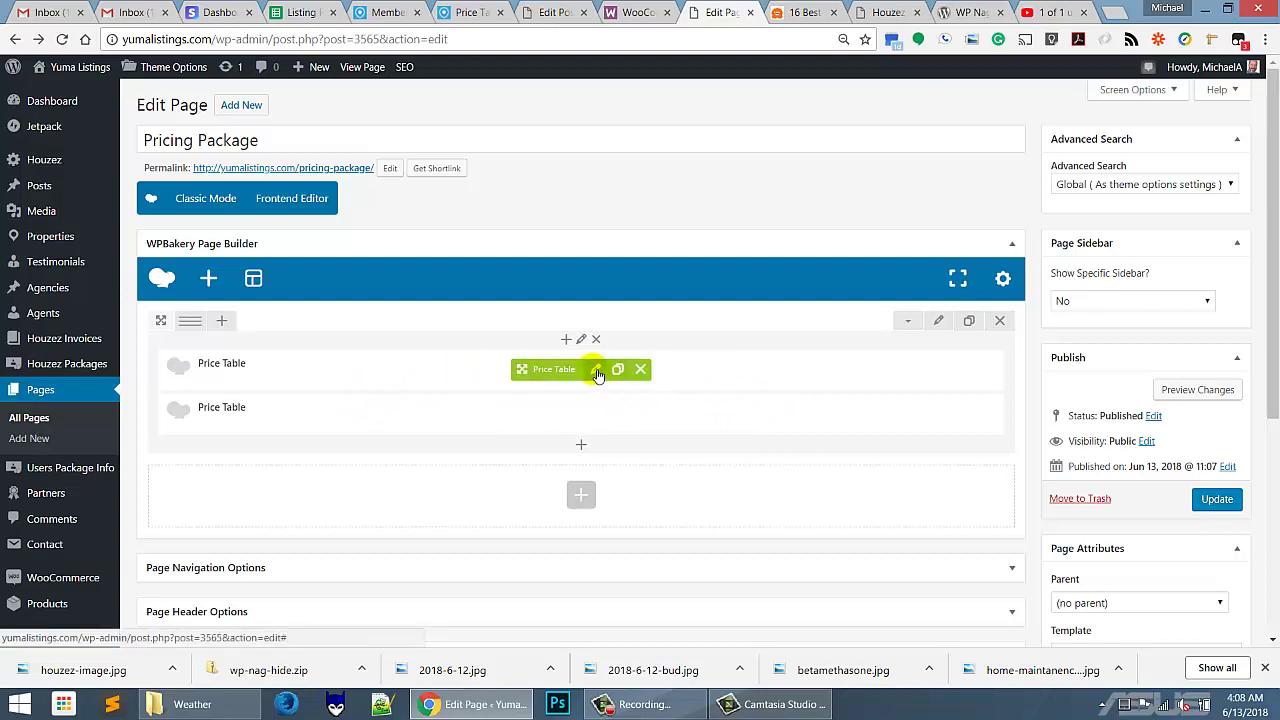
left_click(597, 371)
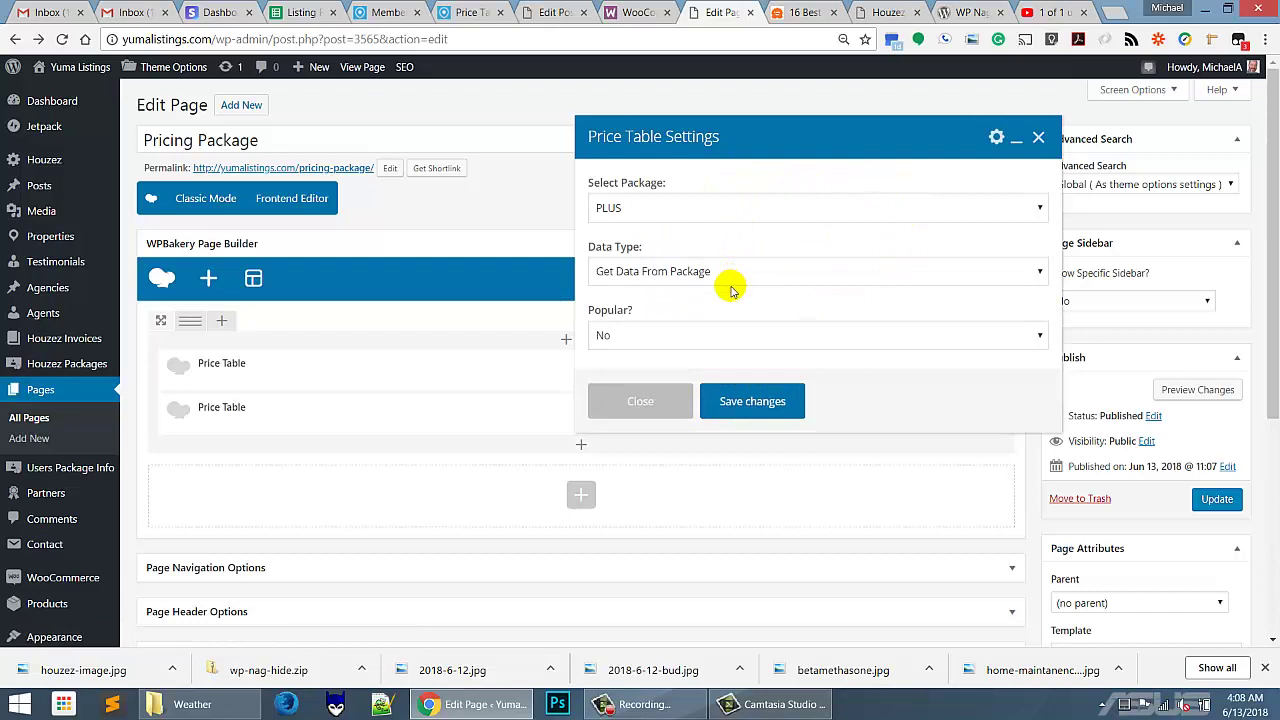
left_click(640, 401)
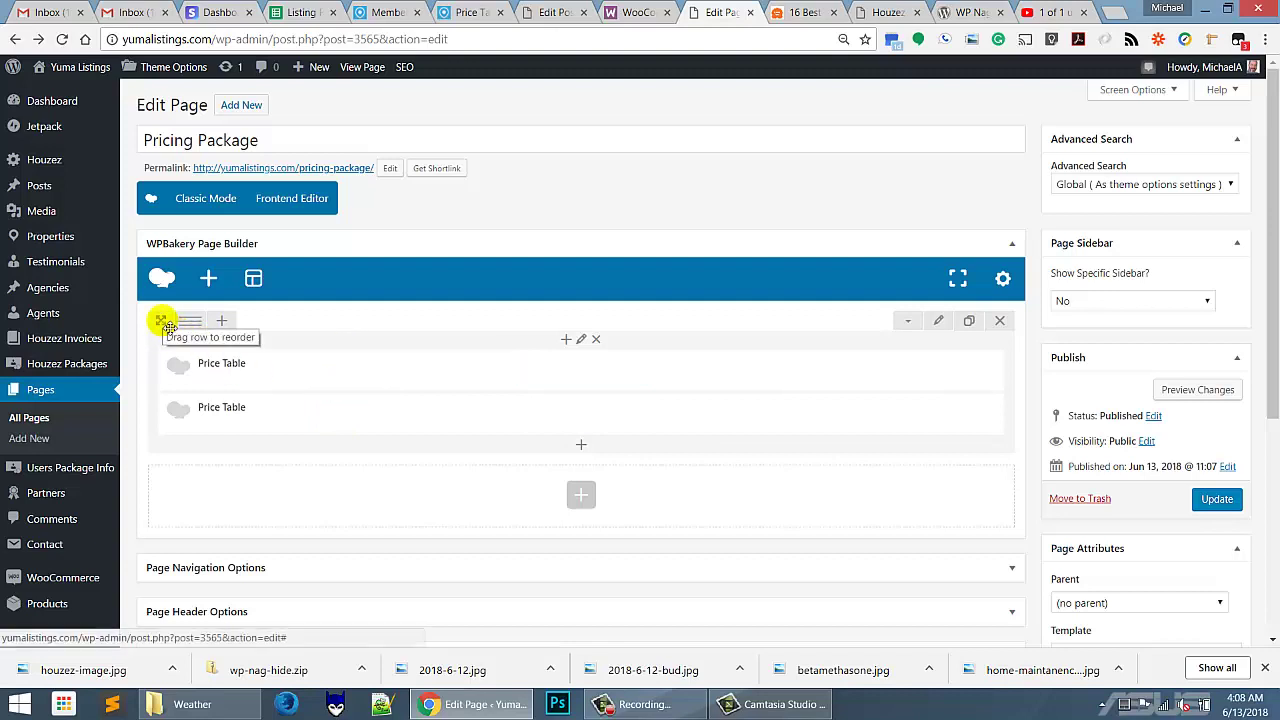
mouse_move(190, 323)
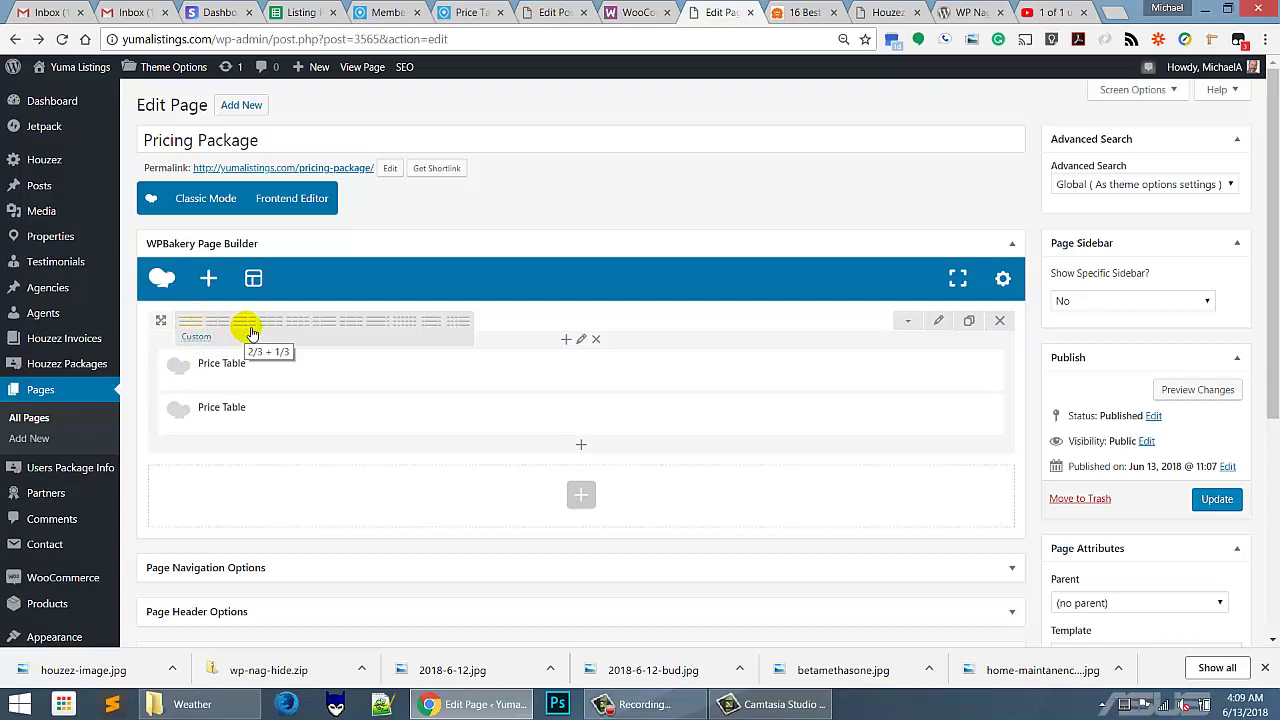
Step: Split the row into 1/2 + 1/2 columns with the PLUS table on the right, and update the page
left_click(219, 326)
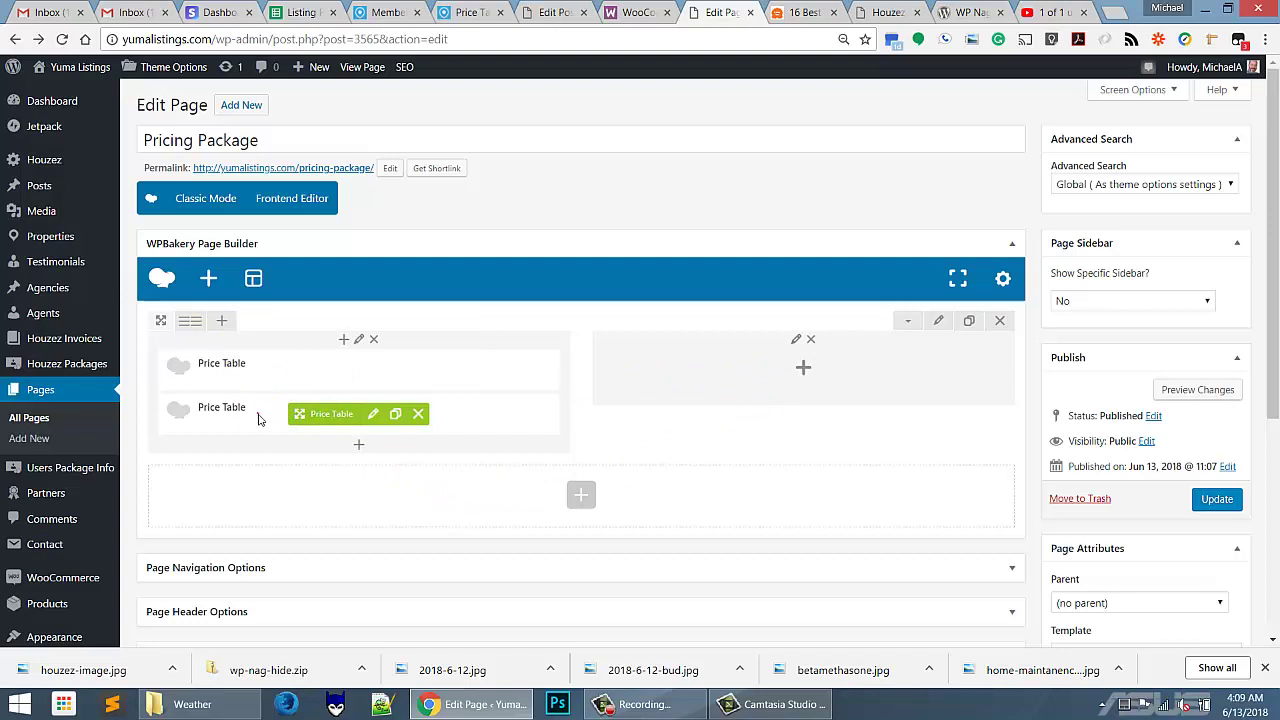
left_click_drag(378, 410, 728, 376)
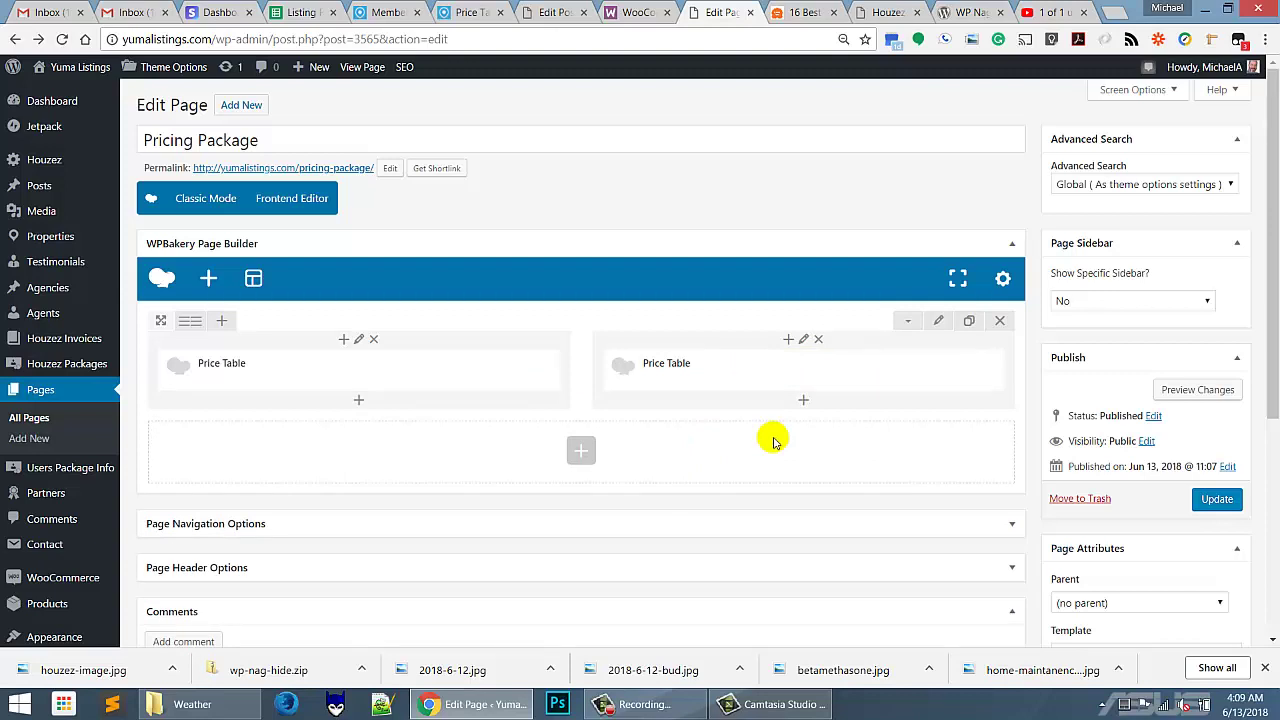
mouse_move(200, 331)
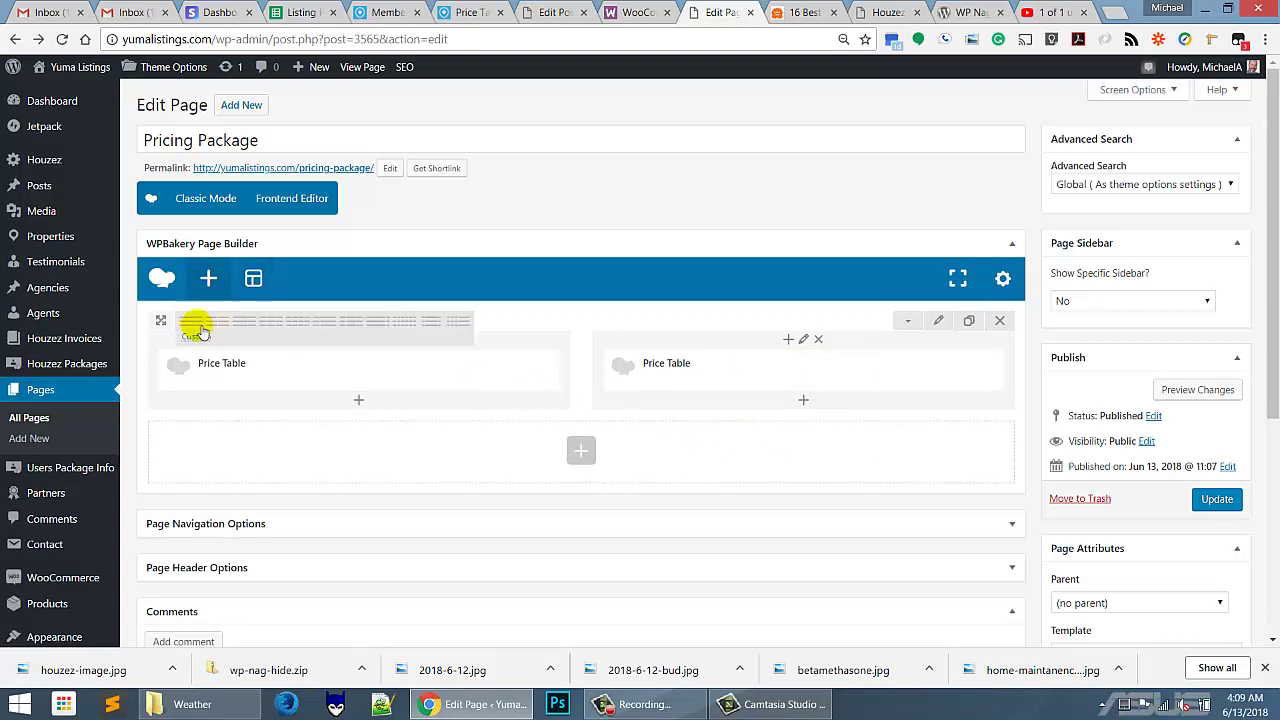
mouse_move(757, 380)
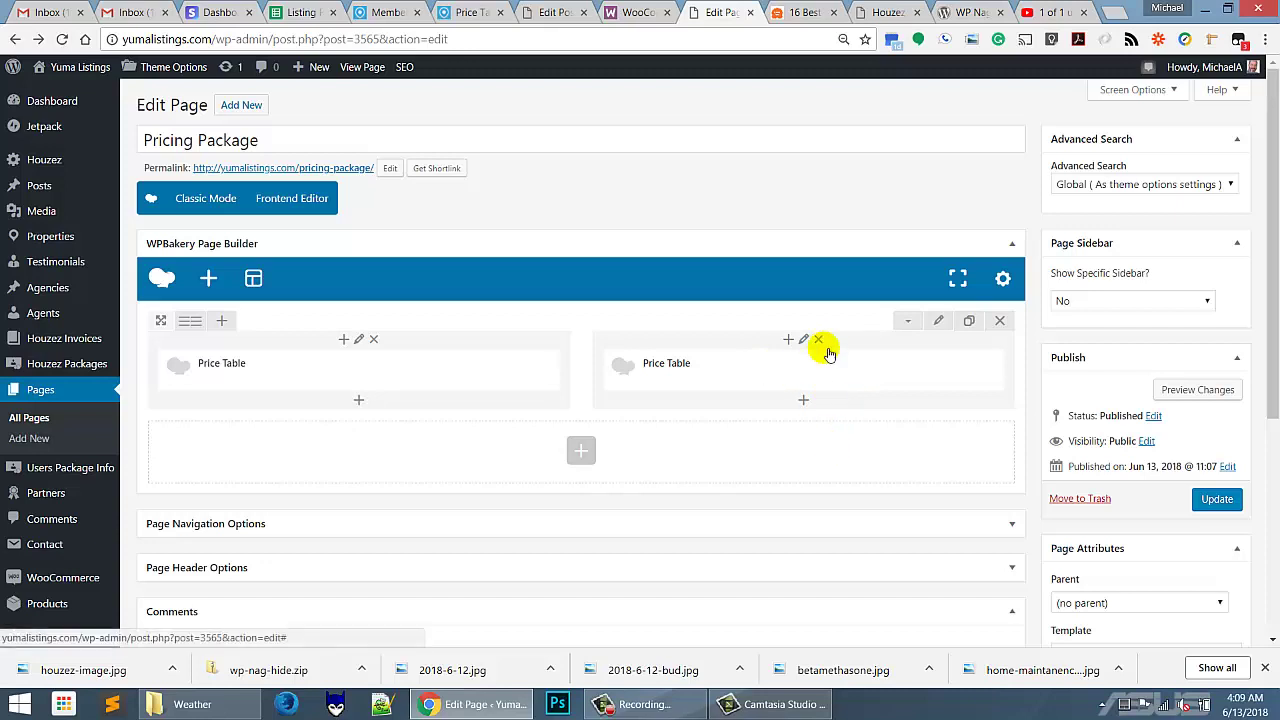
mouse_move(824, 365)
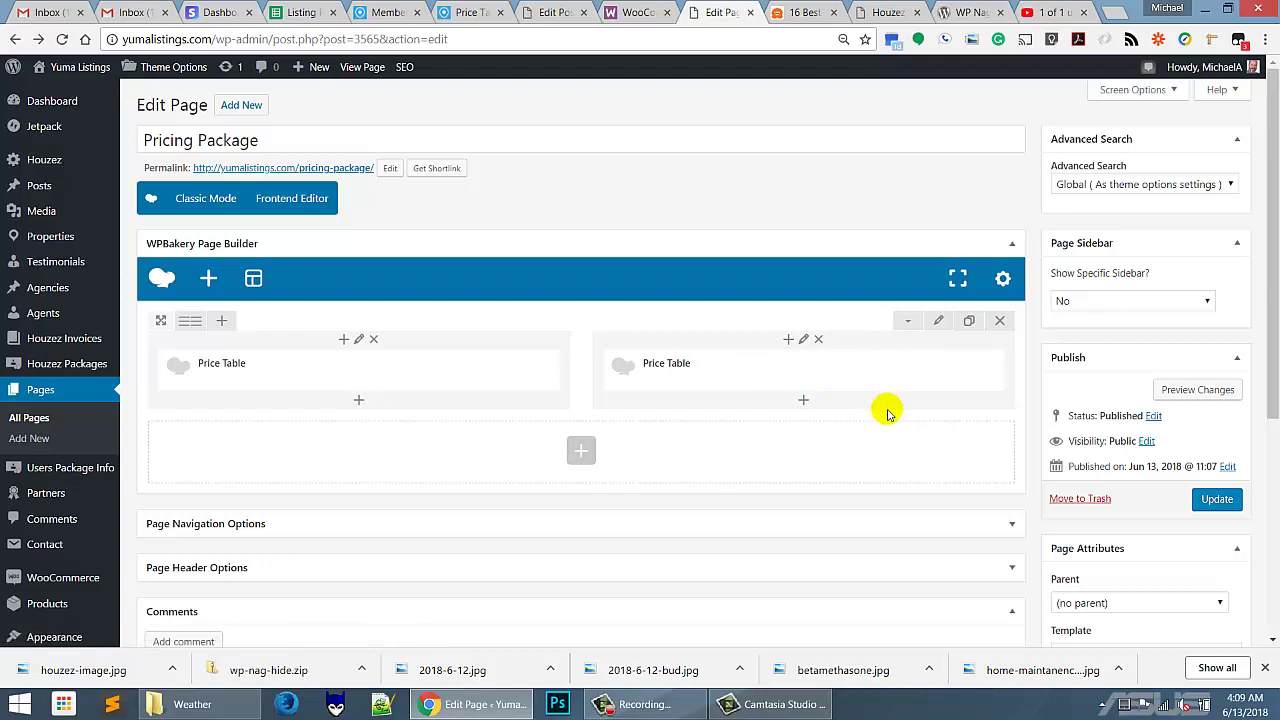
left_click(1220, 500)
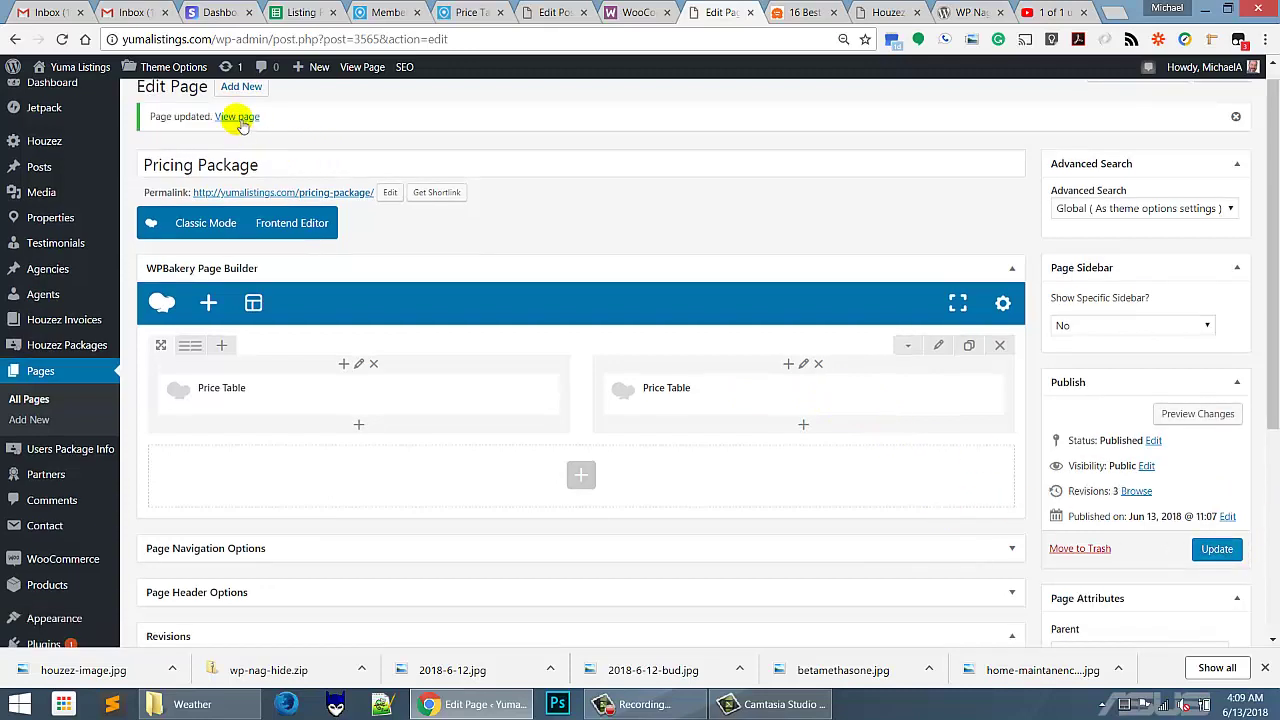
left_click(238, 118)
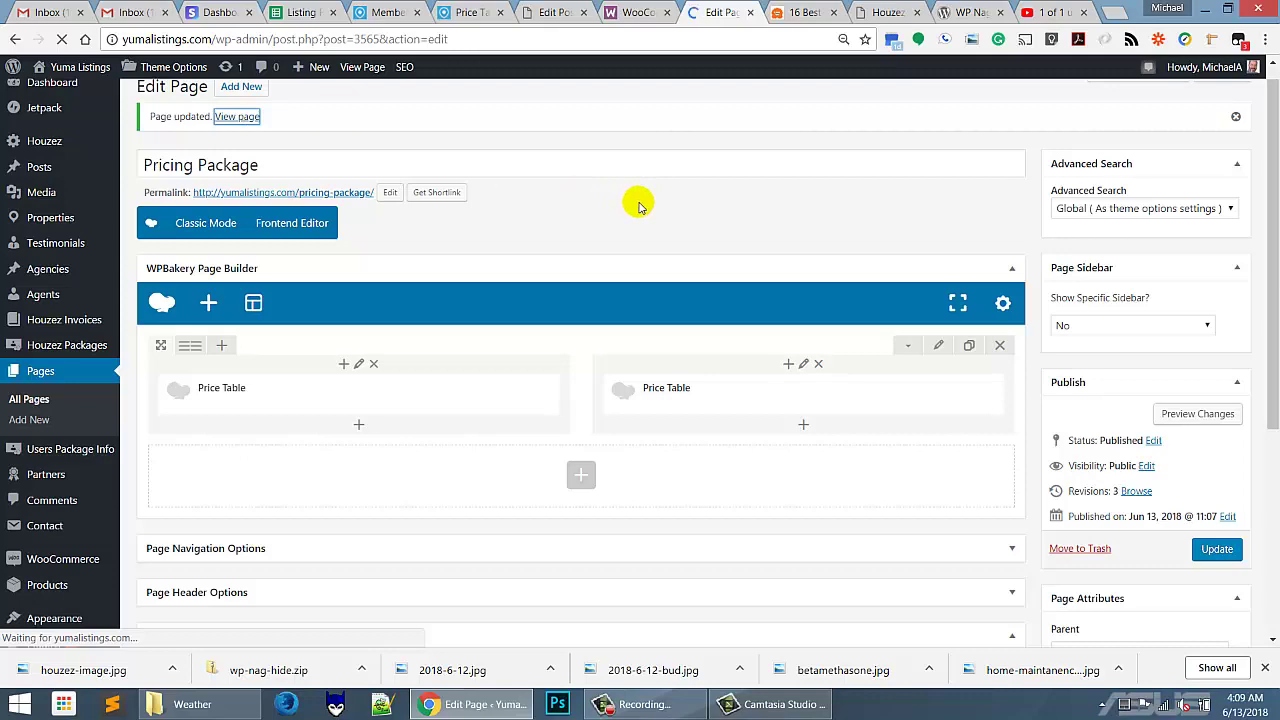
Step: Scroll the live page to check PLUS at $29.95 and STANDARD at $19.95 side by side
scroll(966, 340, "down", 1)
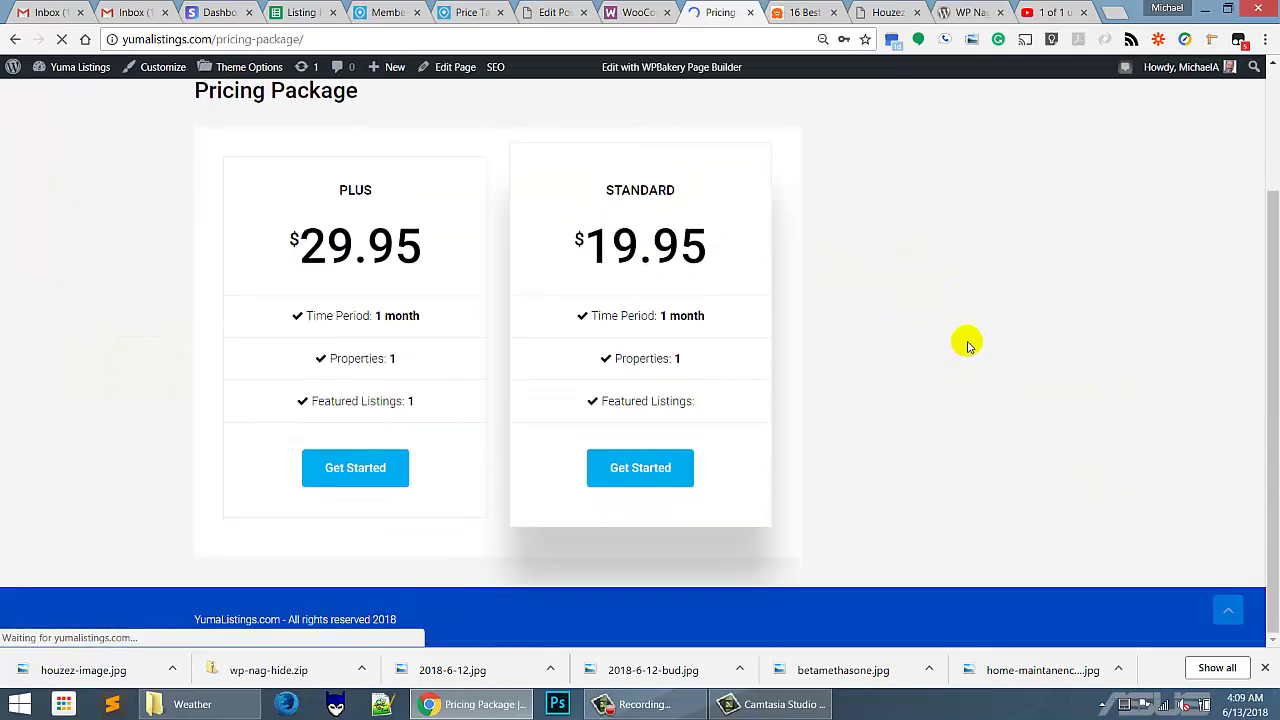
scroll(966, 340, "up", 1)
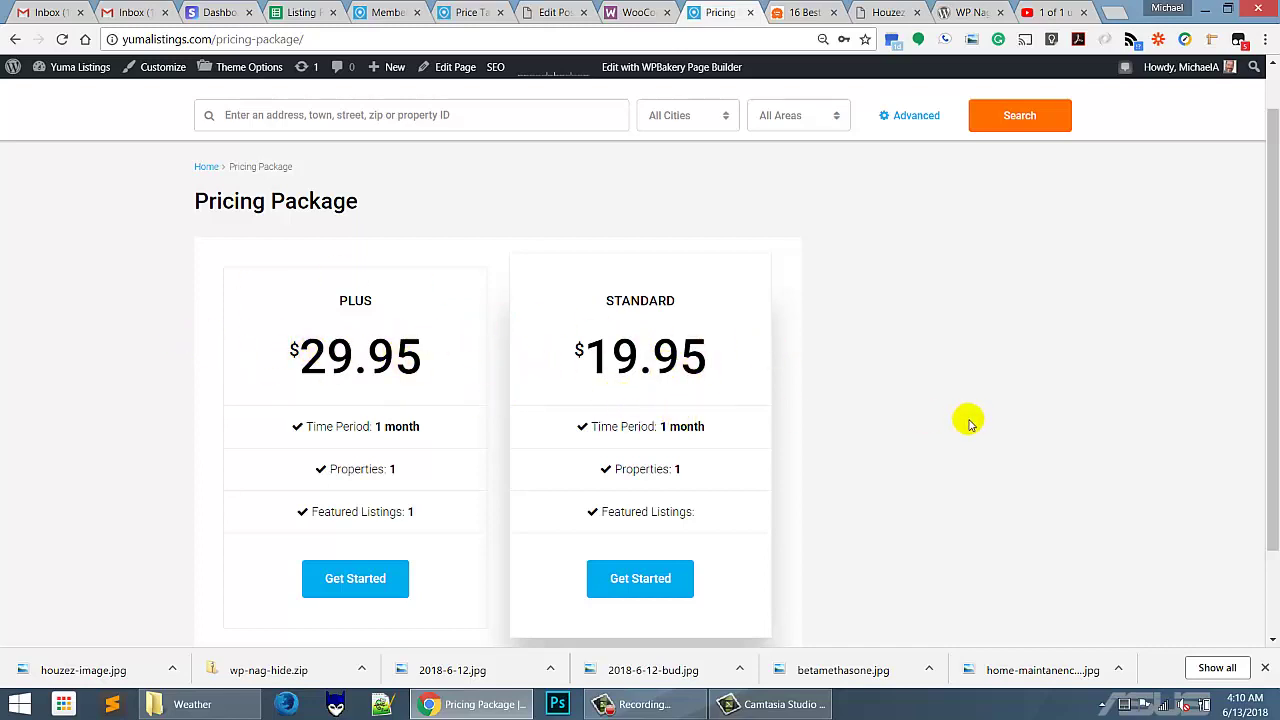
scroll(960, 400, "up", 1)
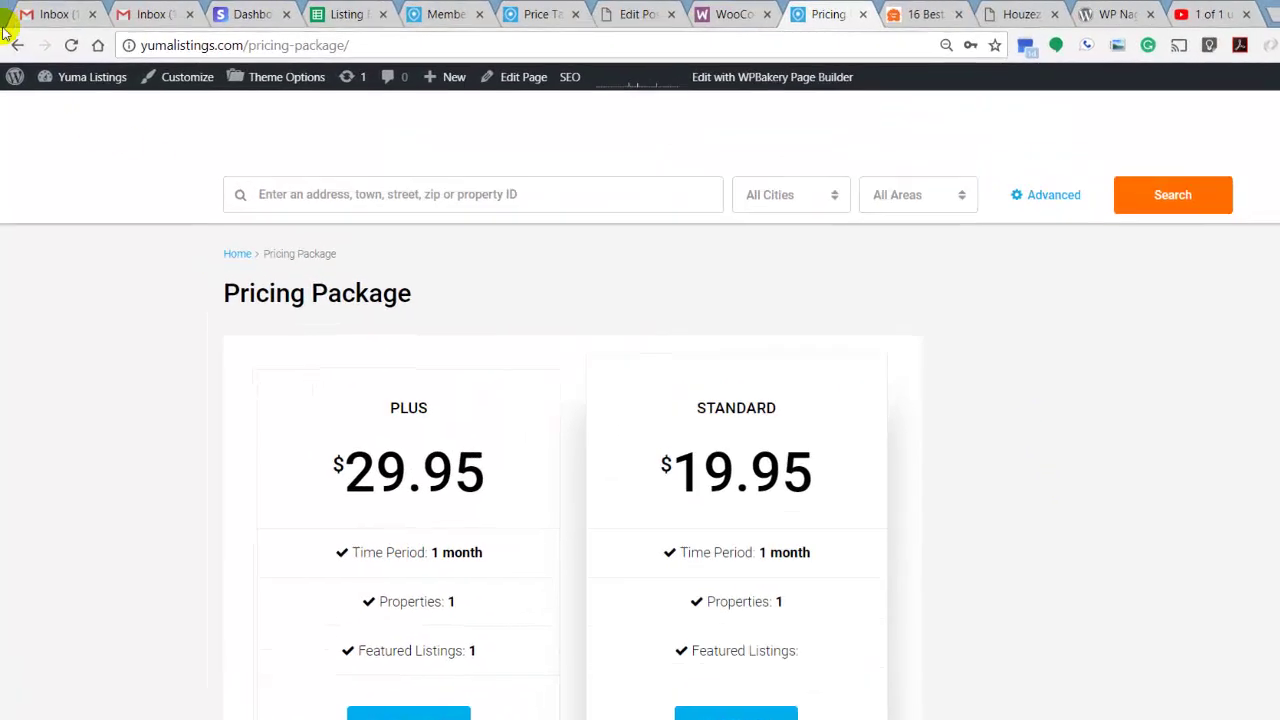
Step: Back in the editor, move the left Price Table into the right column and update the page
left_click(17, 56)
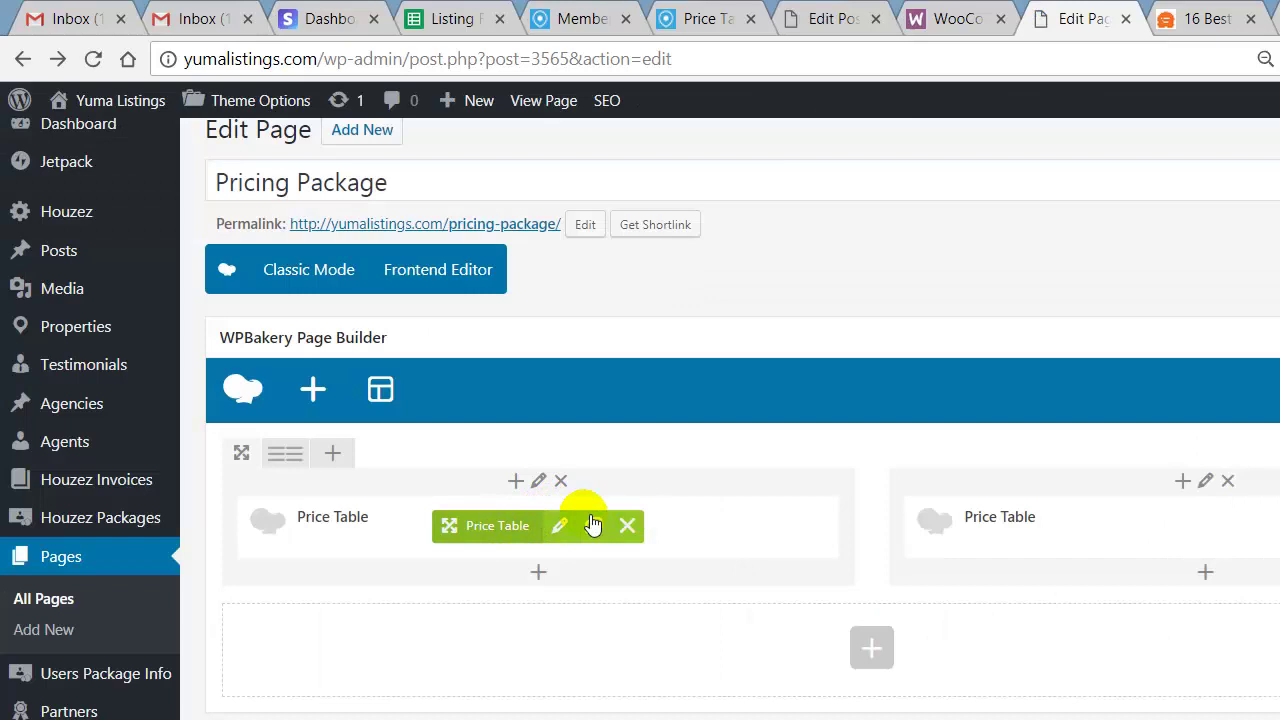
mouse_move(600, 523)
left_mouse_down()
mouse_move(837, 491)
mouse_move(1080, 494)
mouse_move(1121, 532)
mouse_move(1077, 591)
mouse_move(514, 551)
left_mouse_up()
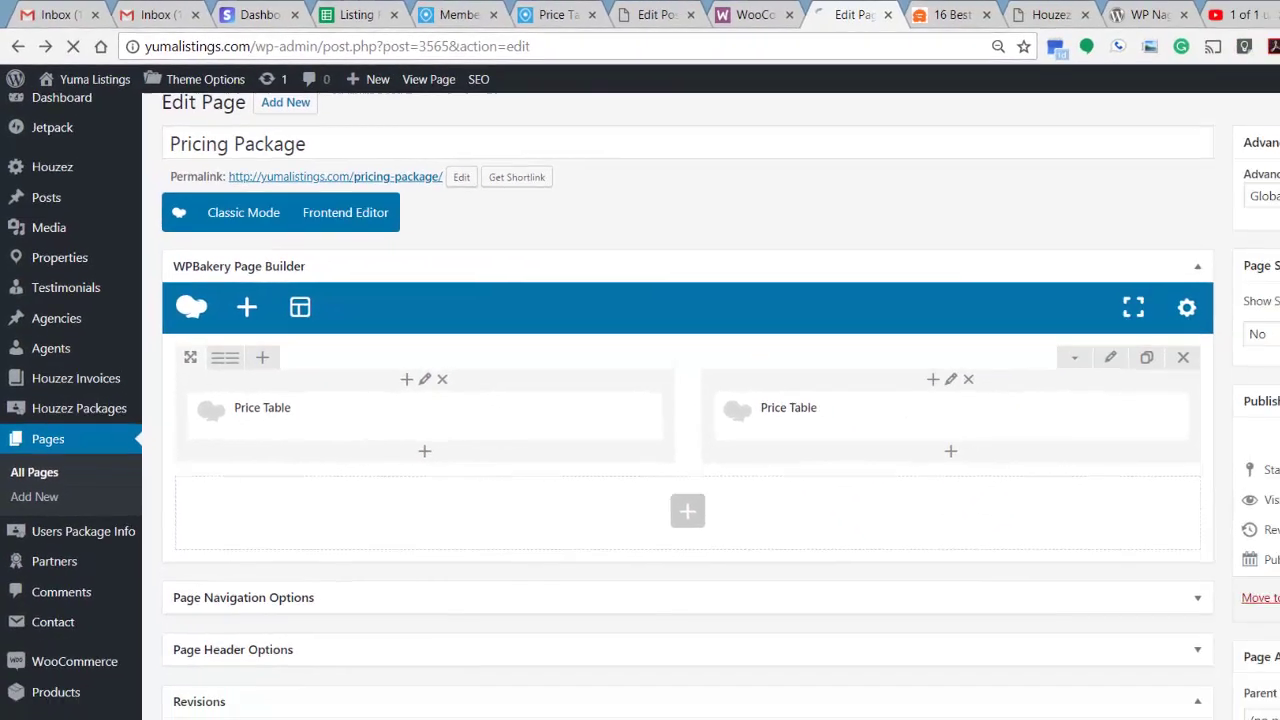
left_click(1217, 505)
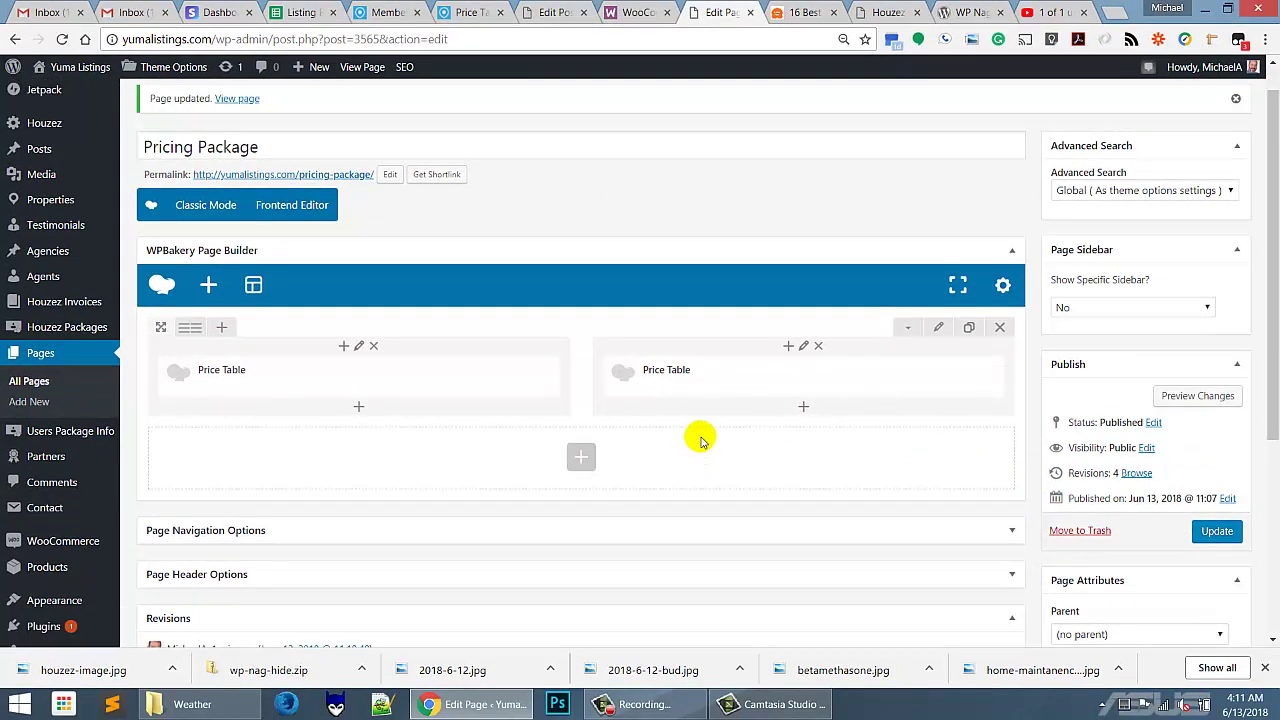
mouse_move(805, 372)
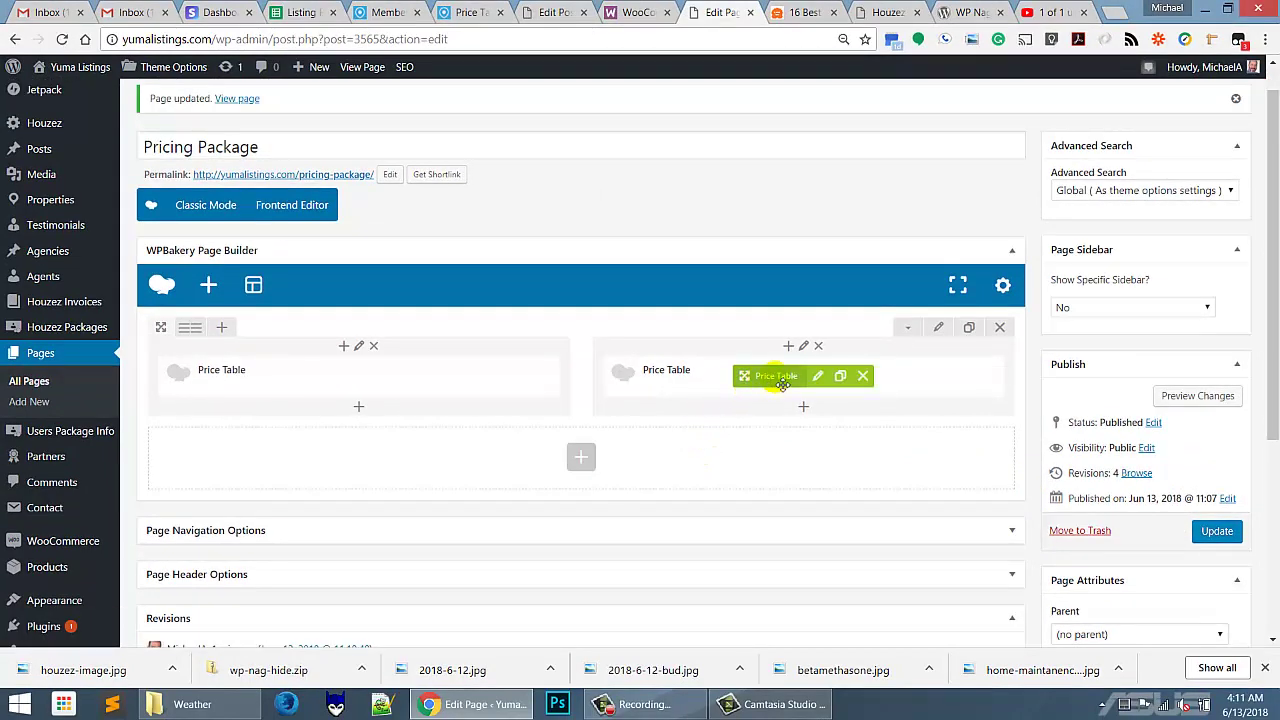
left_click(819, 375)
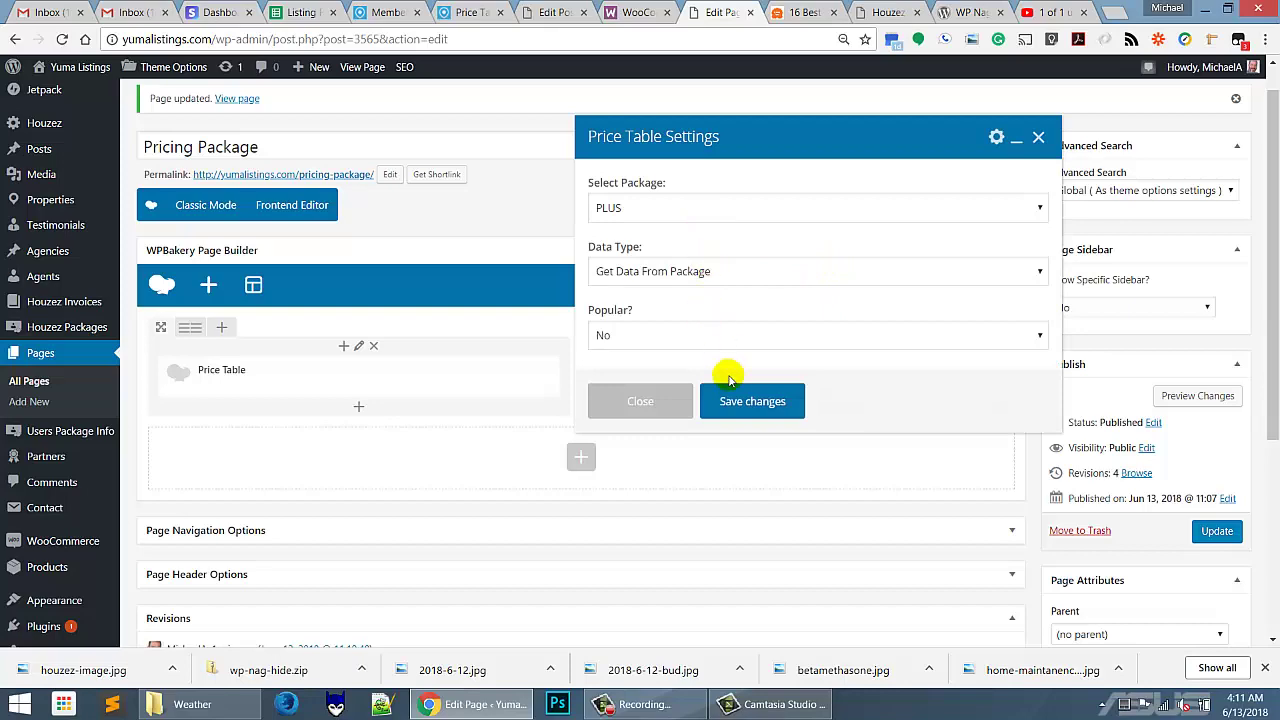
left_click(651, 403)
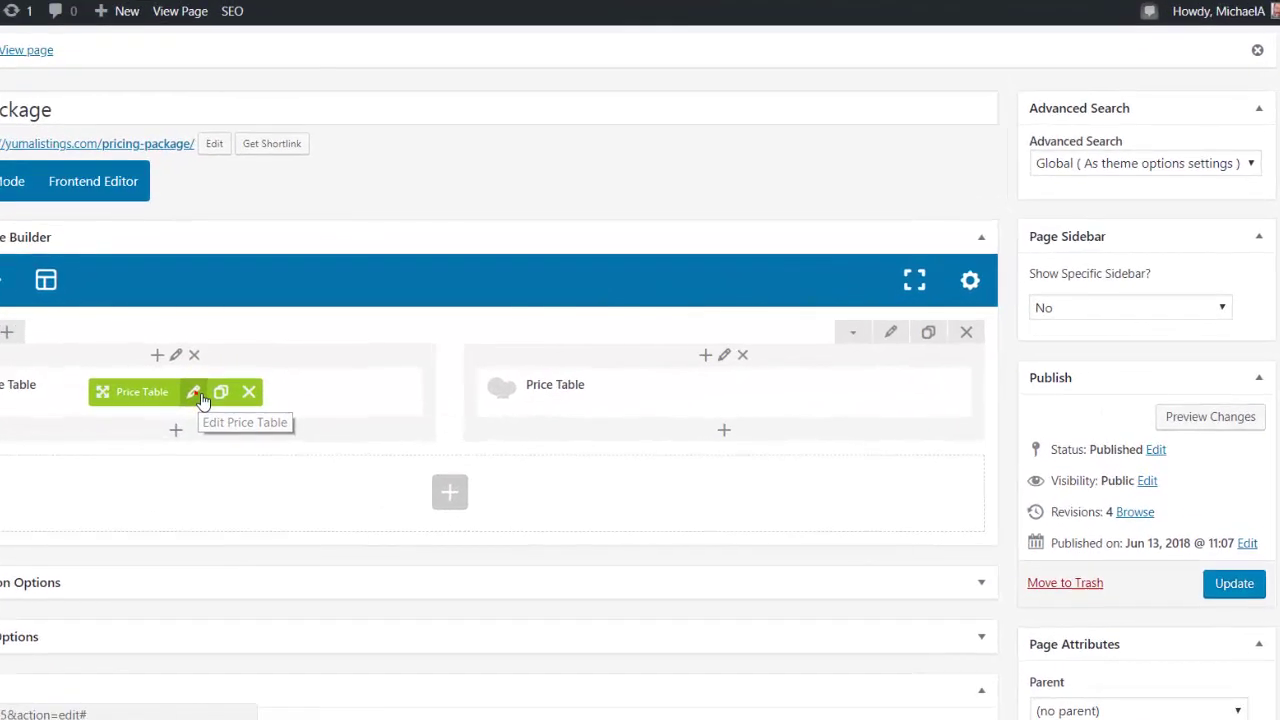
left_click(373, 376)
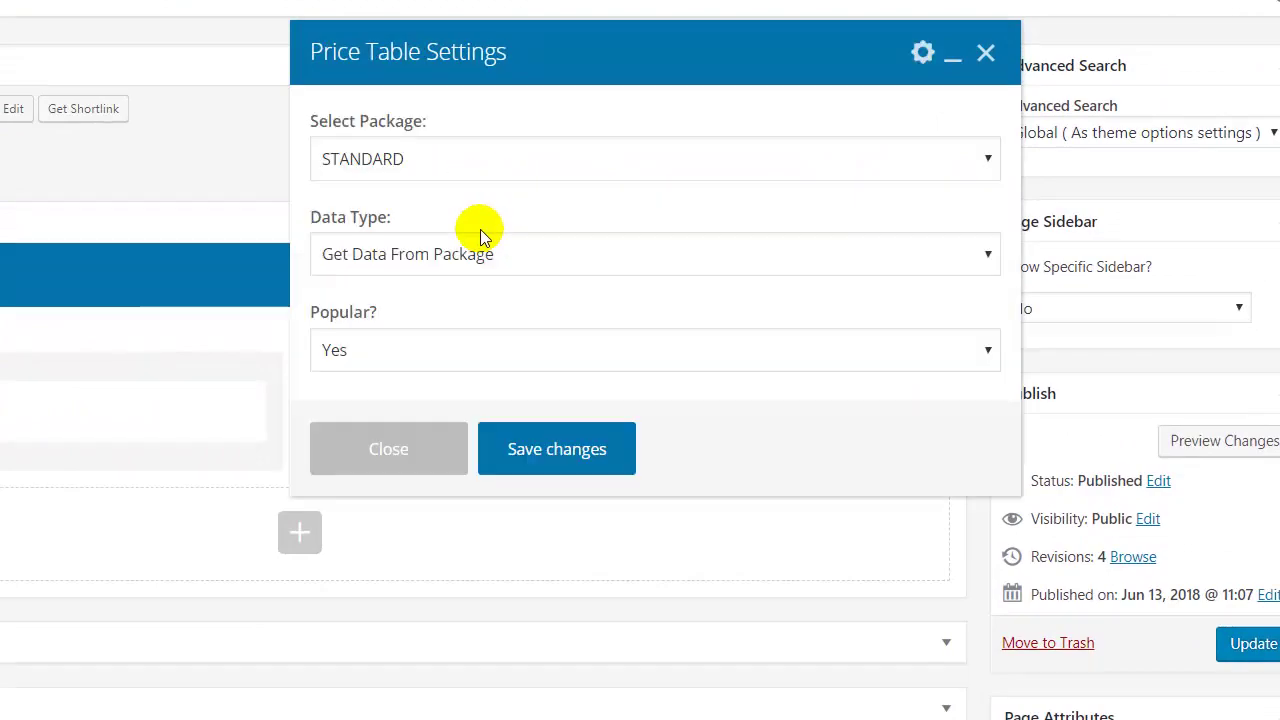
left_click(409, 450)
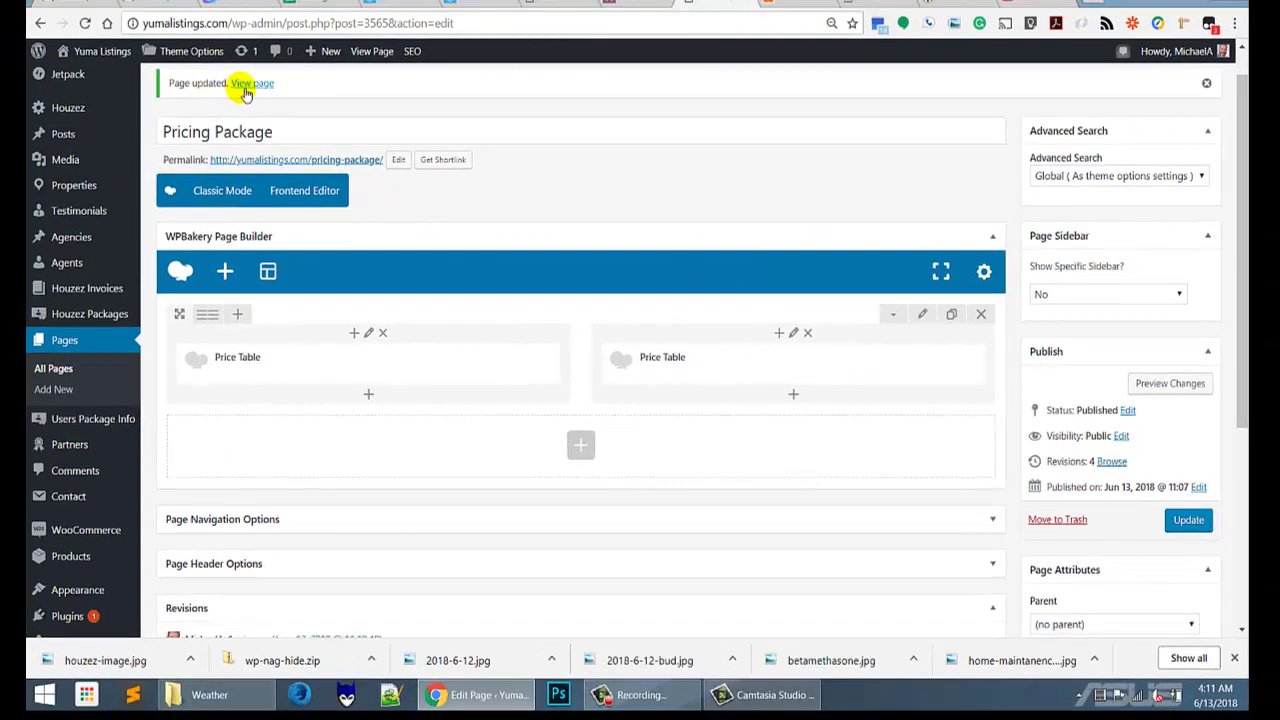
Step: Review the live page showing STANDARD $19.95 left of PLUS $29.95, then return to the editor
left_click(221, 77)
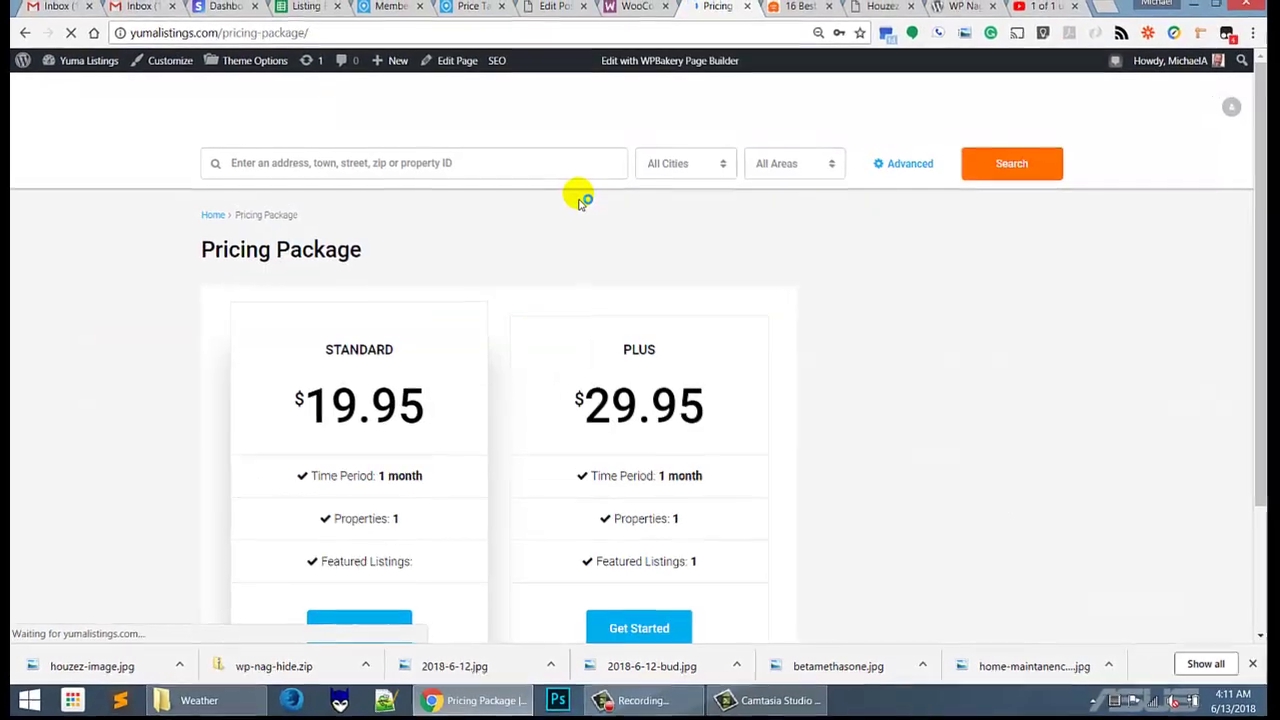
scroll(886, 336, "down", 3)
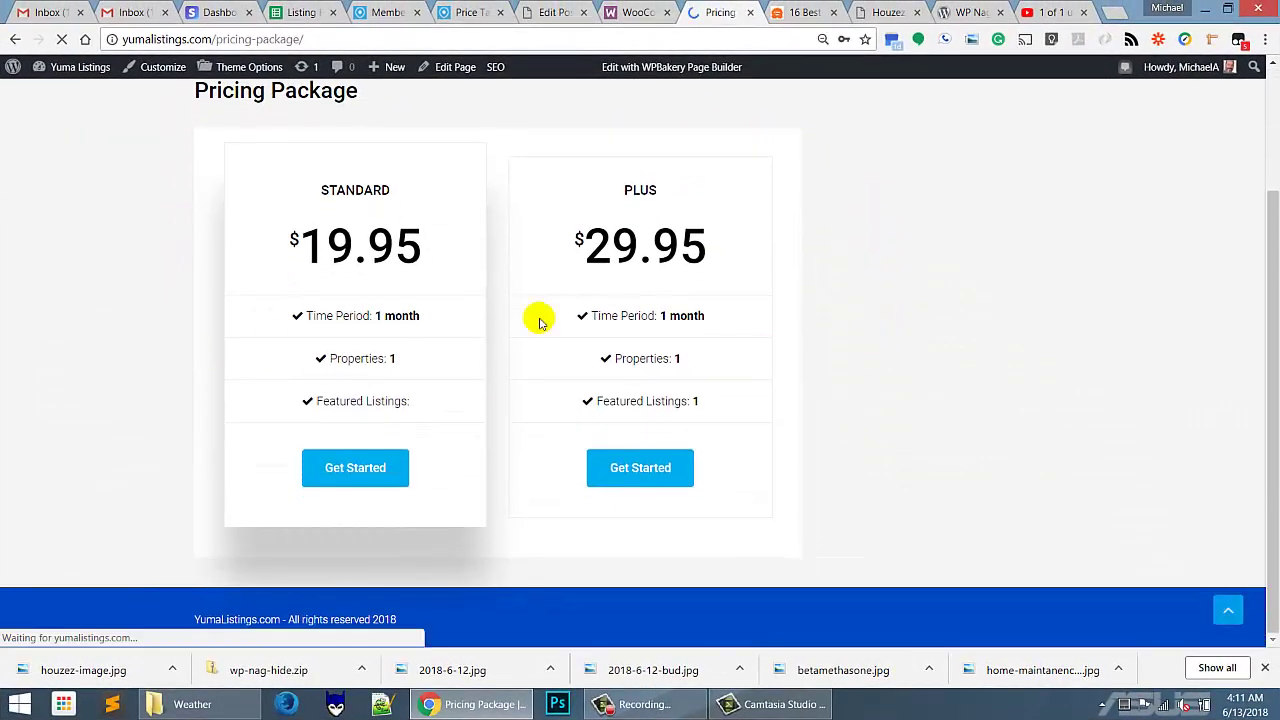
scroll(814, 392, "up", 2)
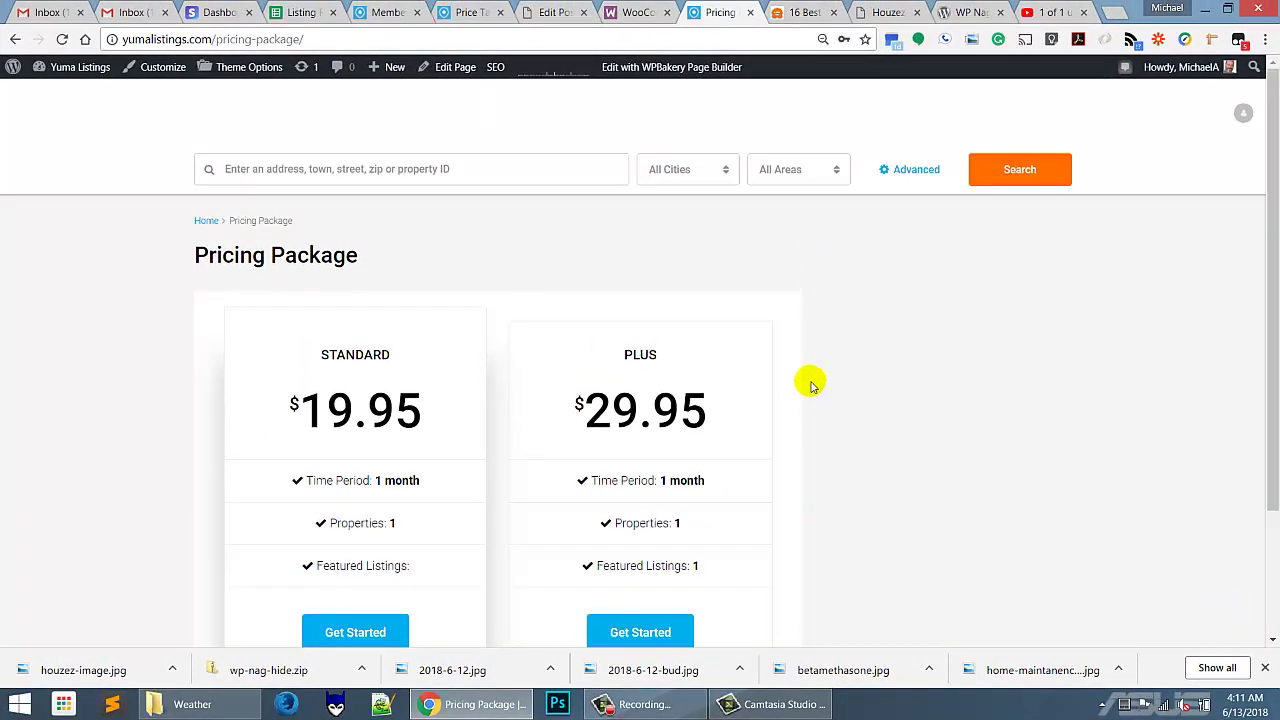
scroll(822, 375, "down", 3)
scroll(822, 375, "up", 2)
left_click(15, 39)
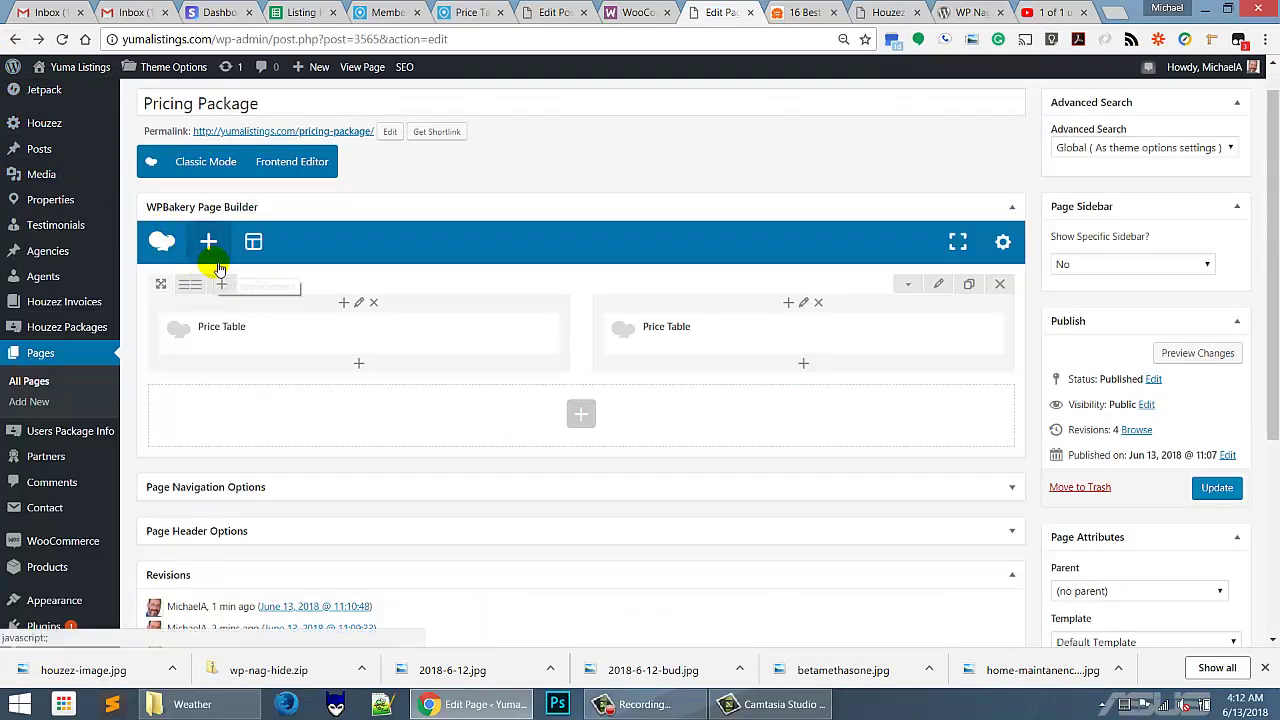
Step: Change the row layout to 1/3 + 1/3 + 1/3 and start adding an element to the empty third column
mouse_move(194, 286)
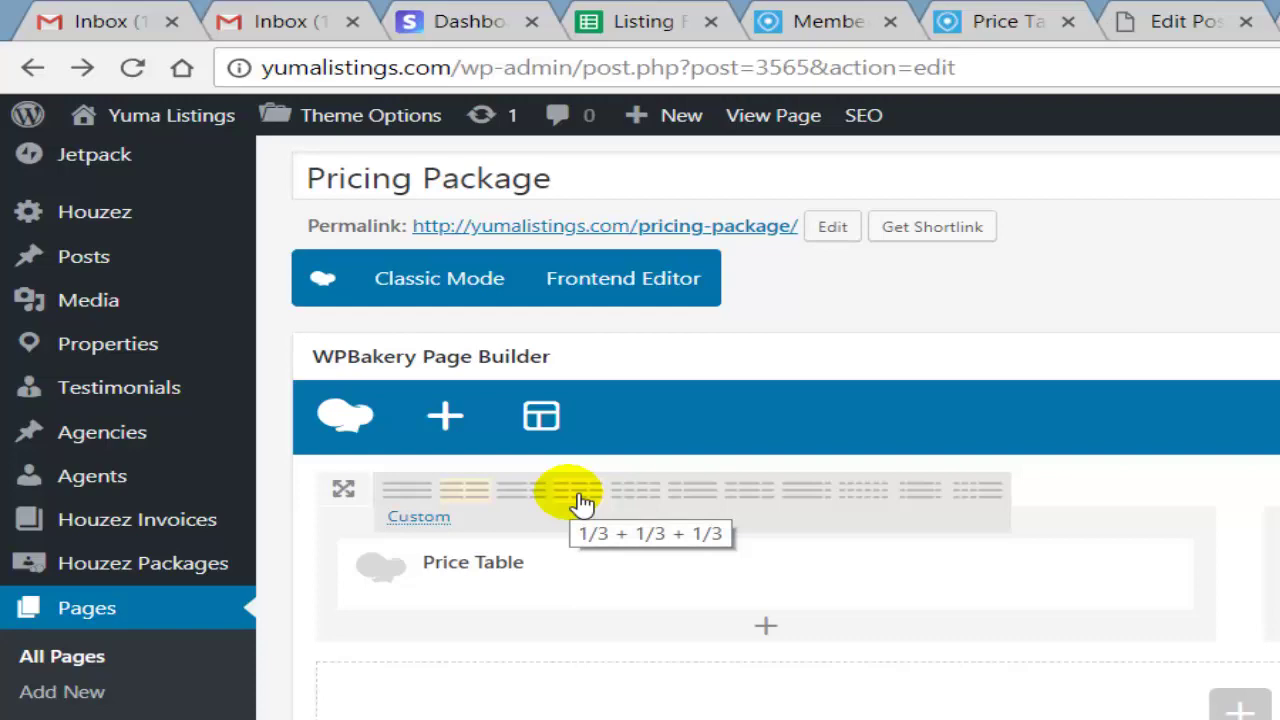
left_click(580, 495)
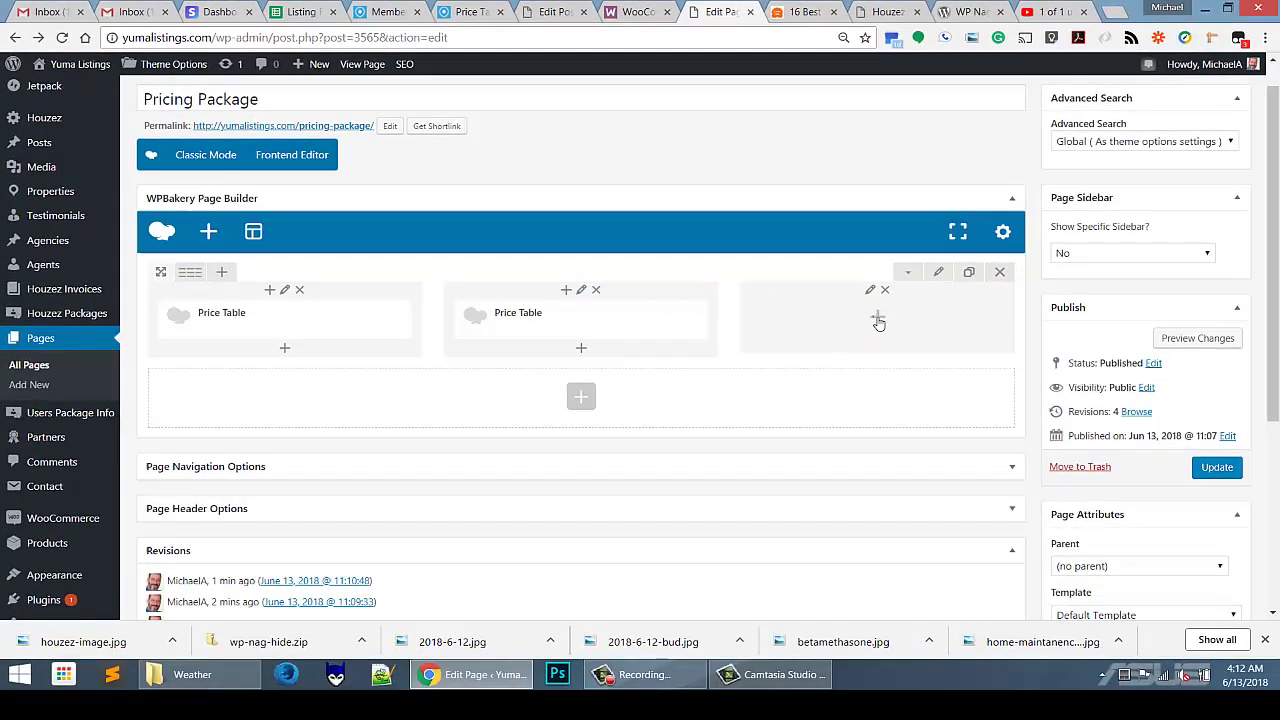
left_click(877, 320)
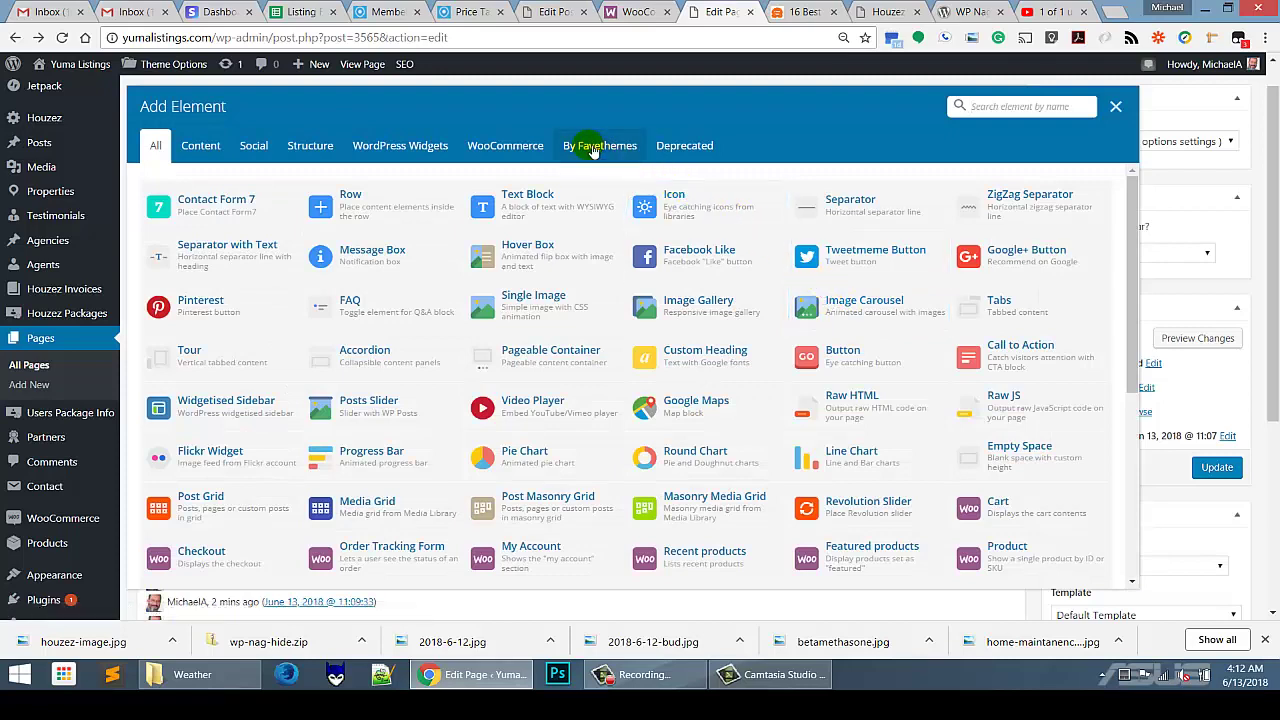
Step: Add a Favethemes Price Table set to the Basic package in the third column, then update the page
left_click(590, 147)
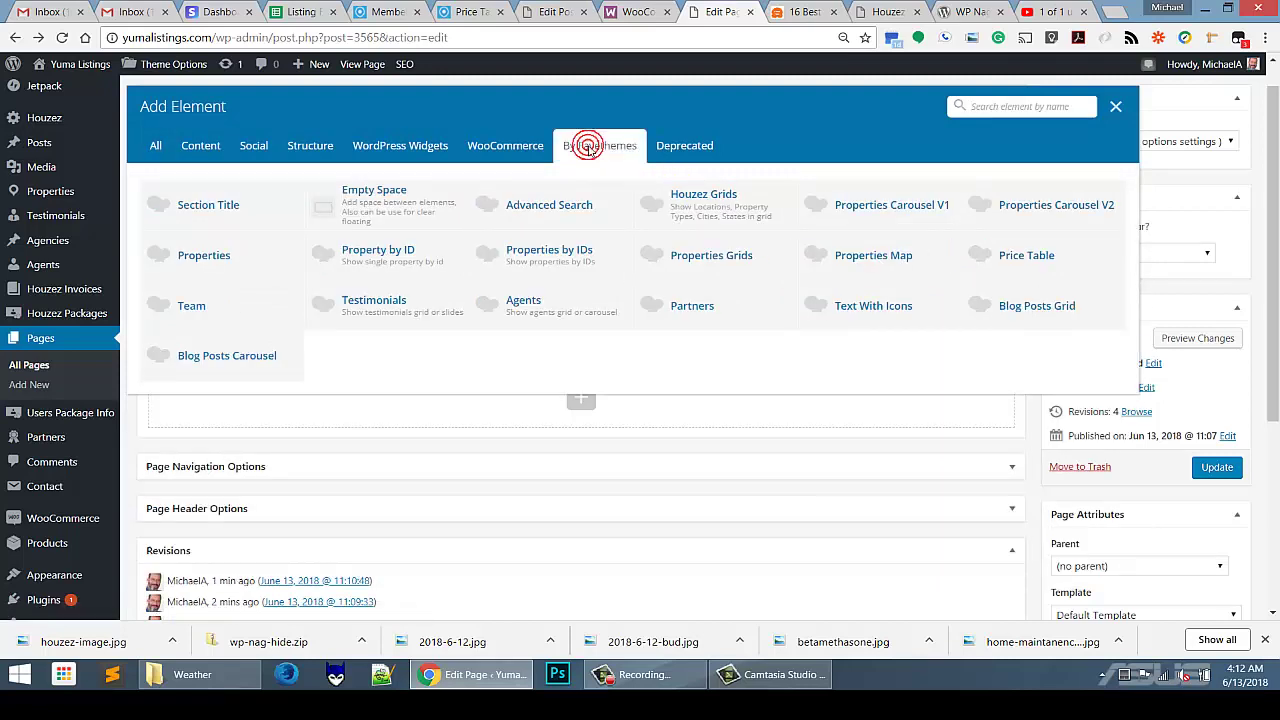
left_click(1048, 257)
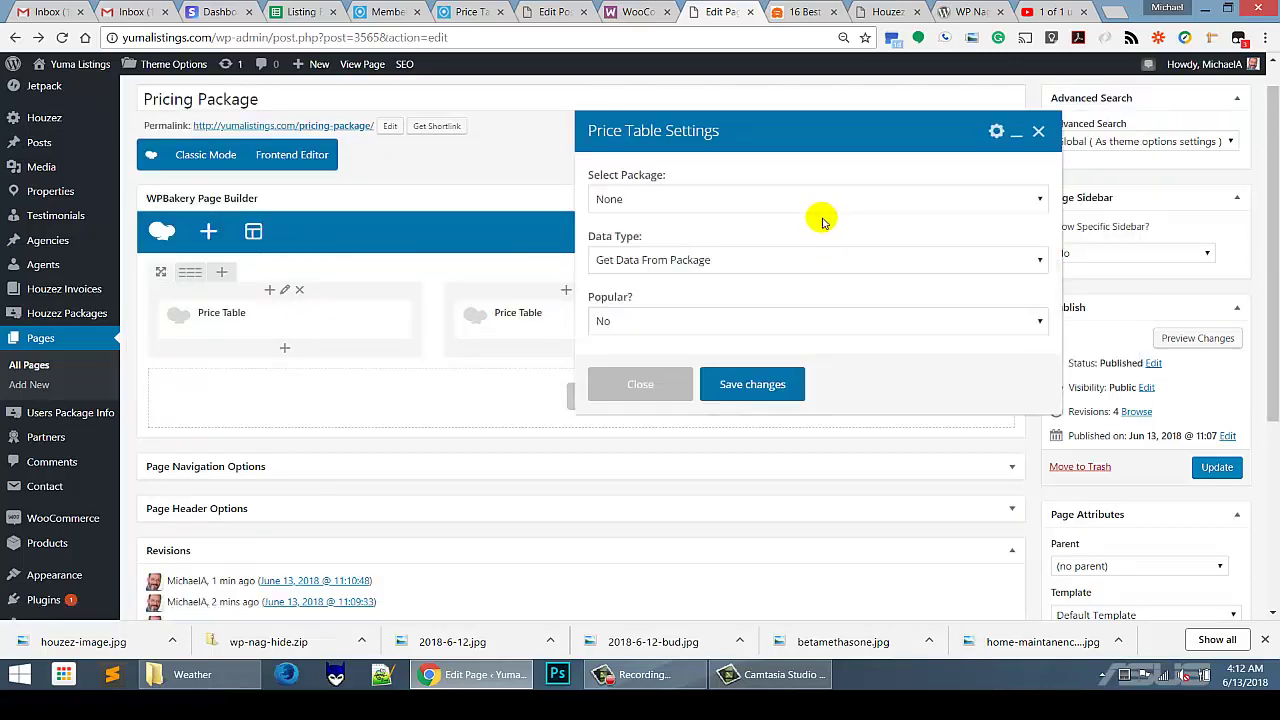
left_click(827, 207)
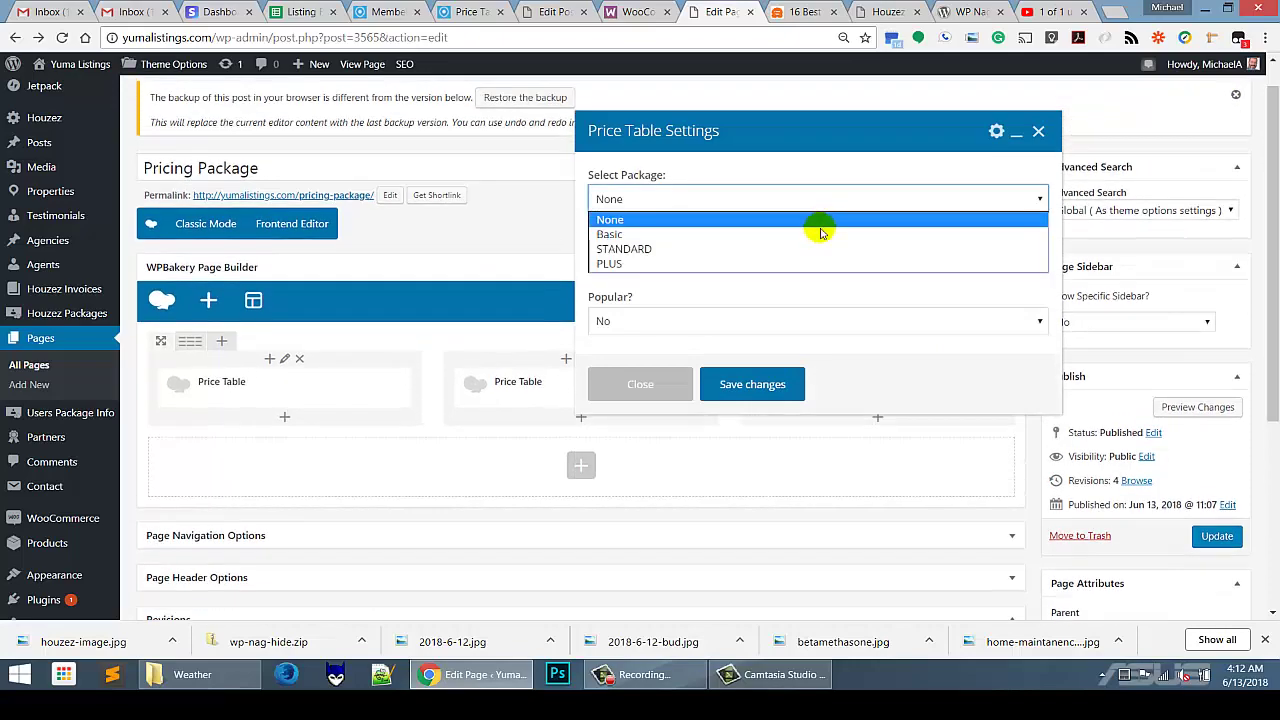
left_click(820, 231)
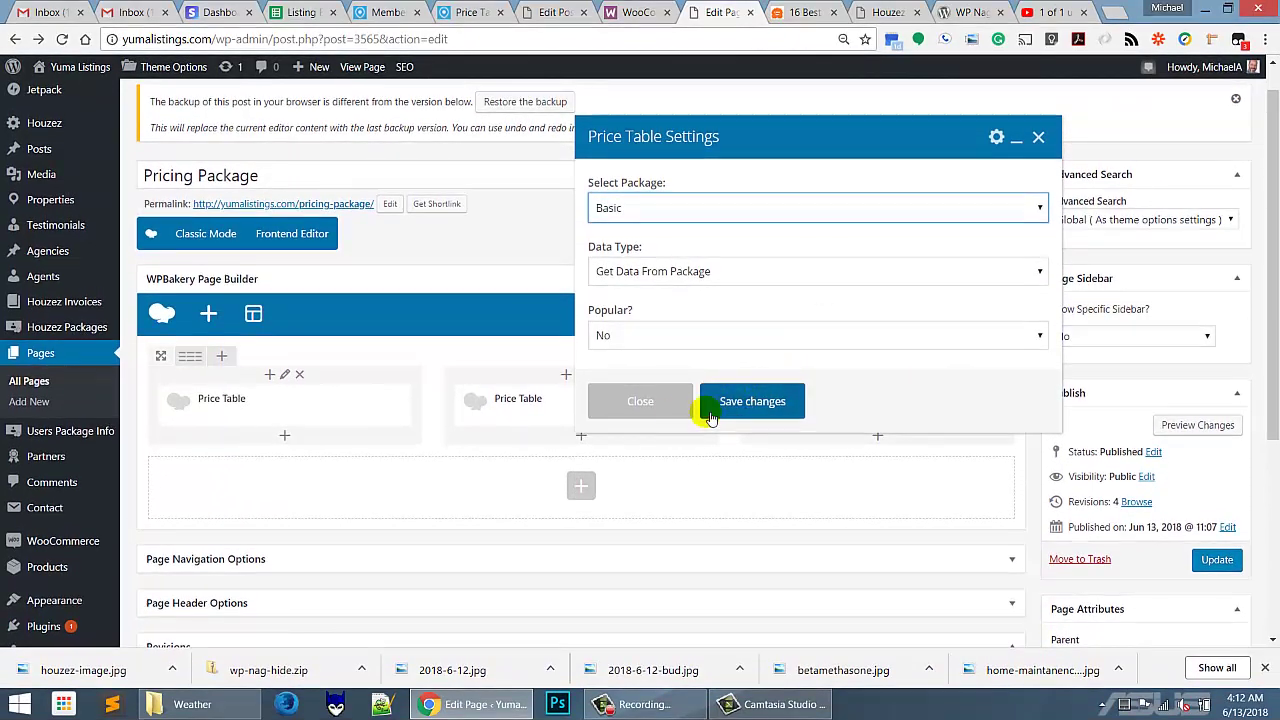
left_click(680, 410)
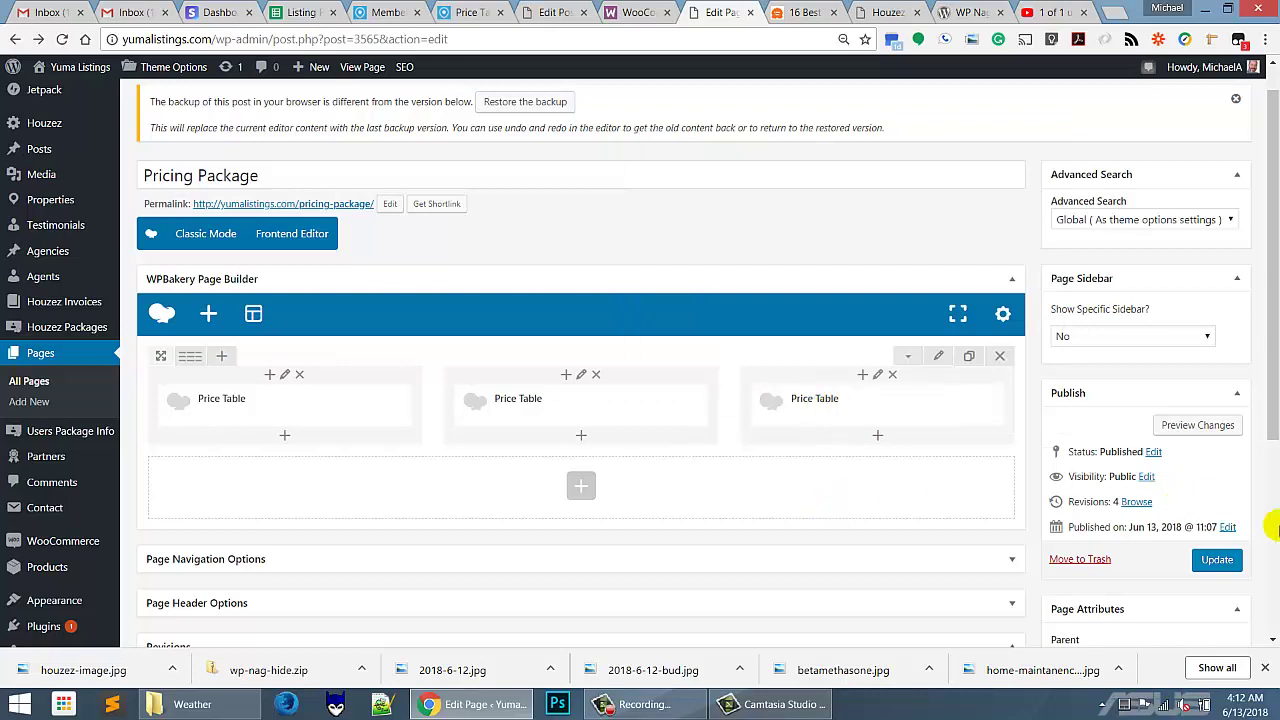
left_click(1216, 560)
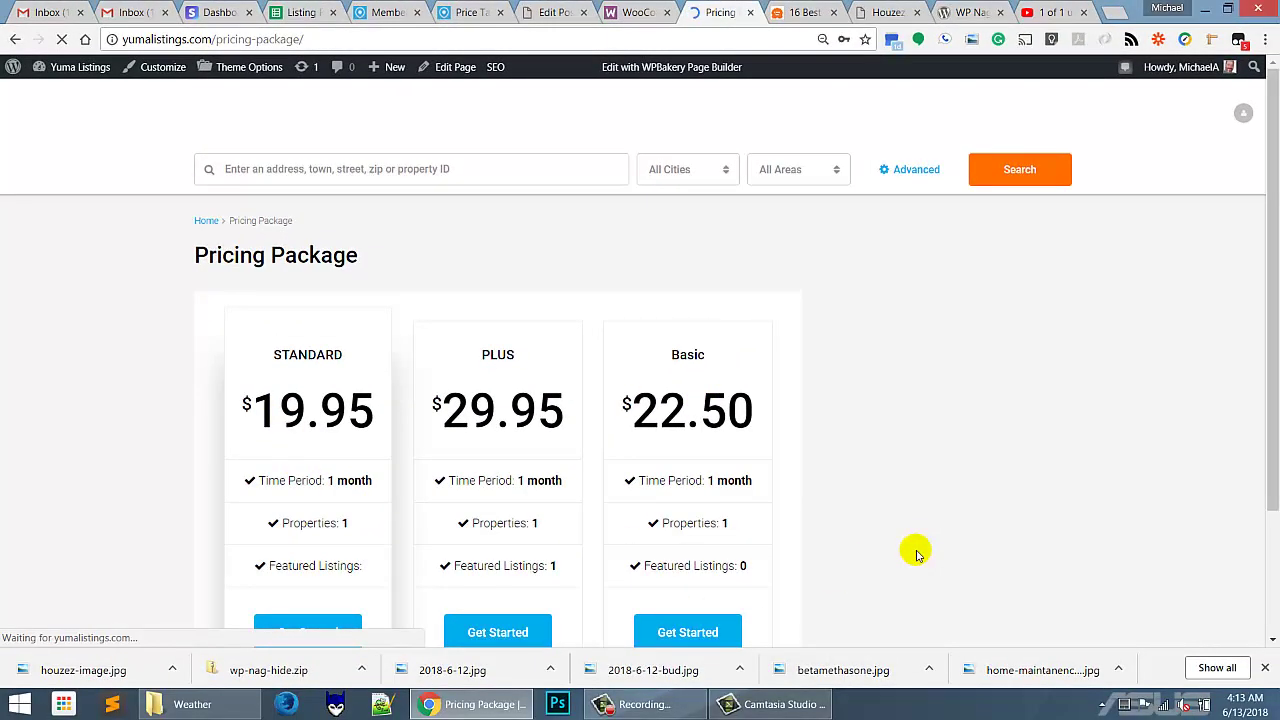
Step: Check the STANDARD, PLUS and Basic $22.50 tables on the live page, then return to the editor
scroll(928, 514, "down", 2)
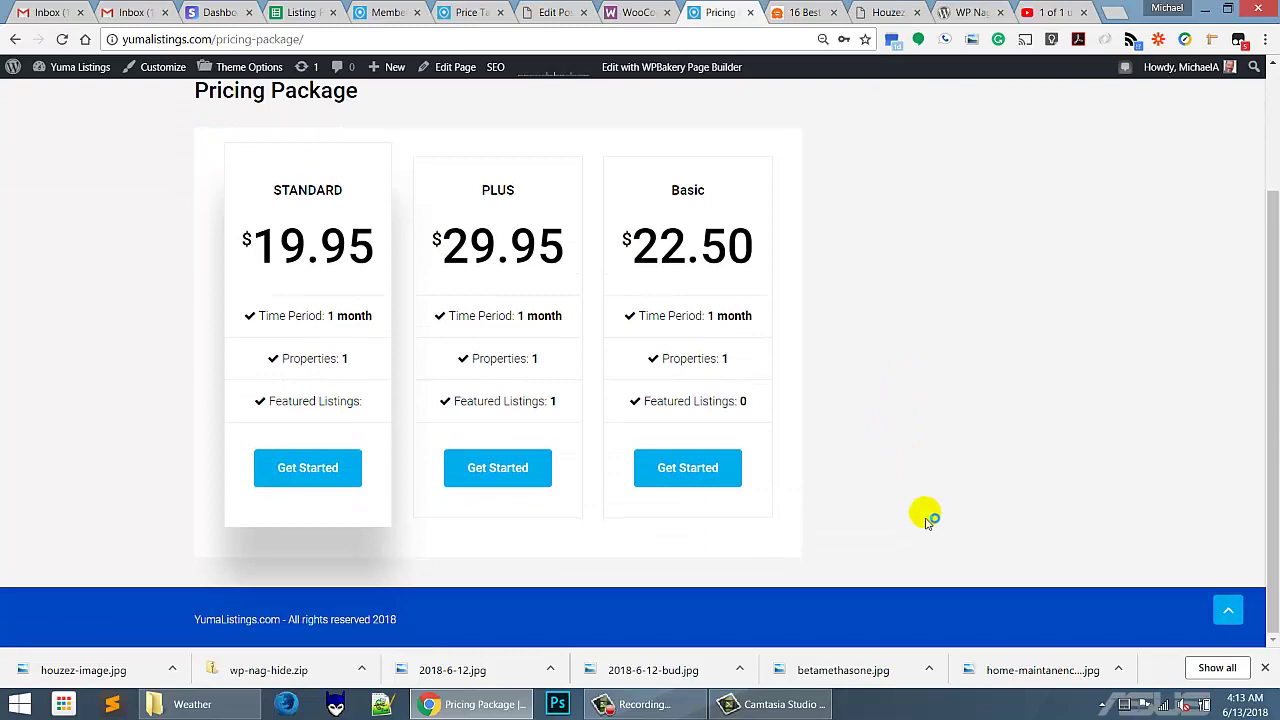
scroll(922, 520, "up", 1)
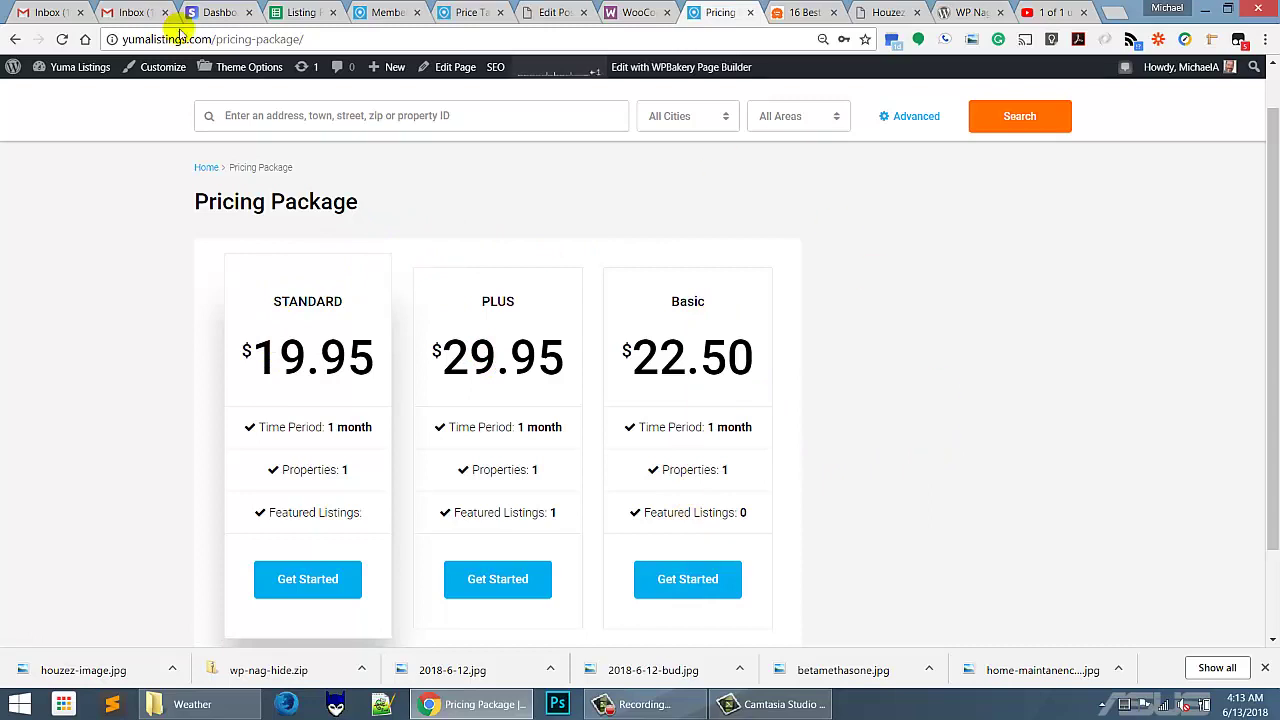
left_click(15, 40)
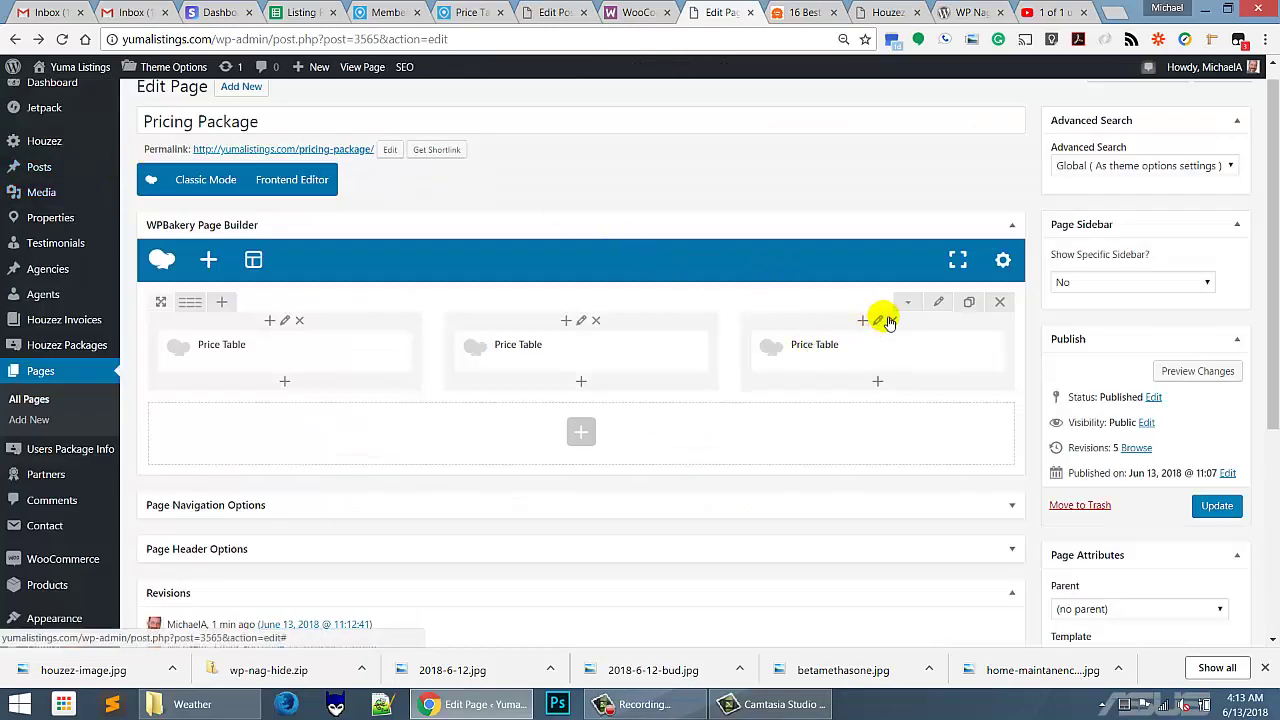
Step: Delete the third Basic column and switch the row back to a 1/2 + 1/2 layout
left_click(891, 321)
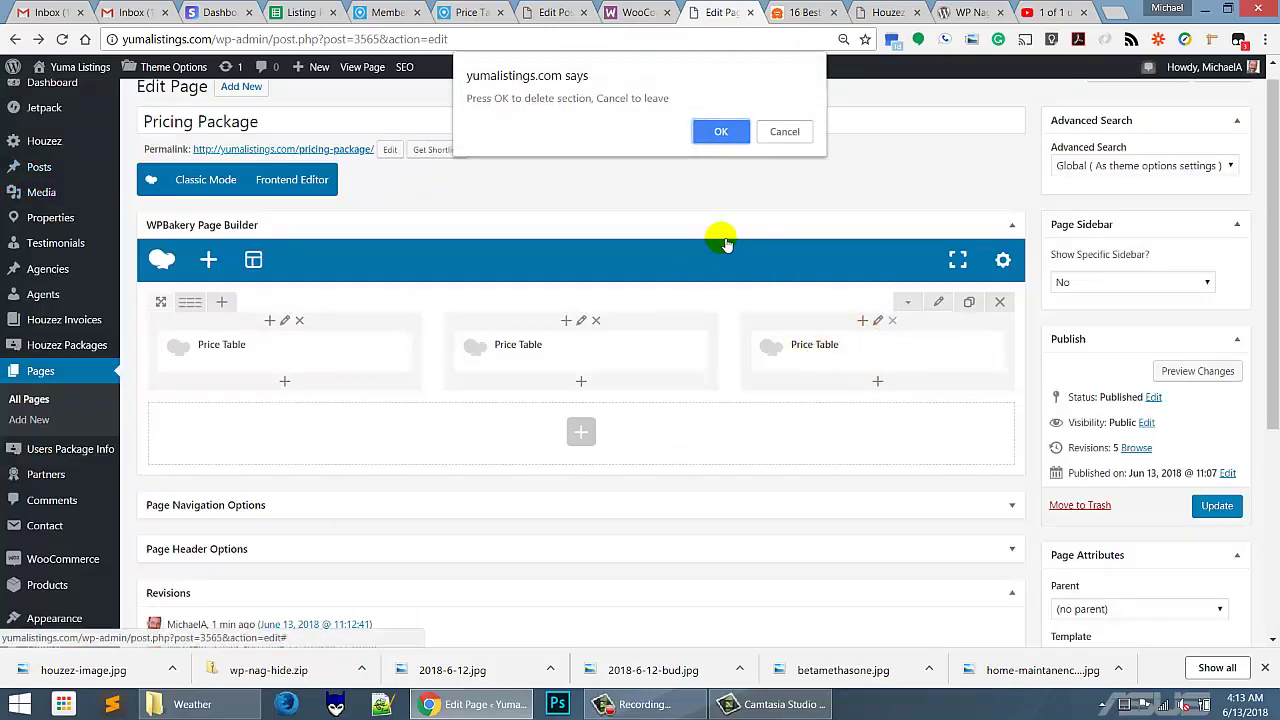
left_click(718, 131)
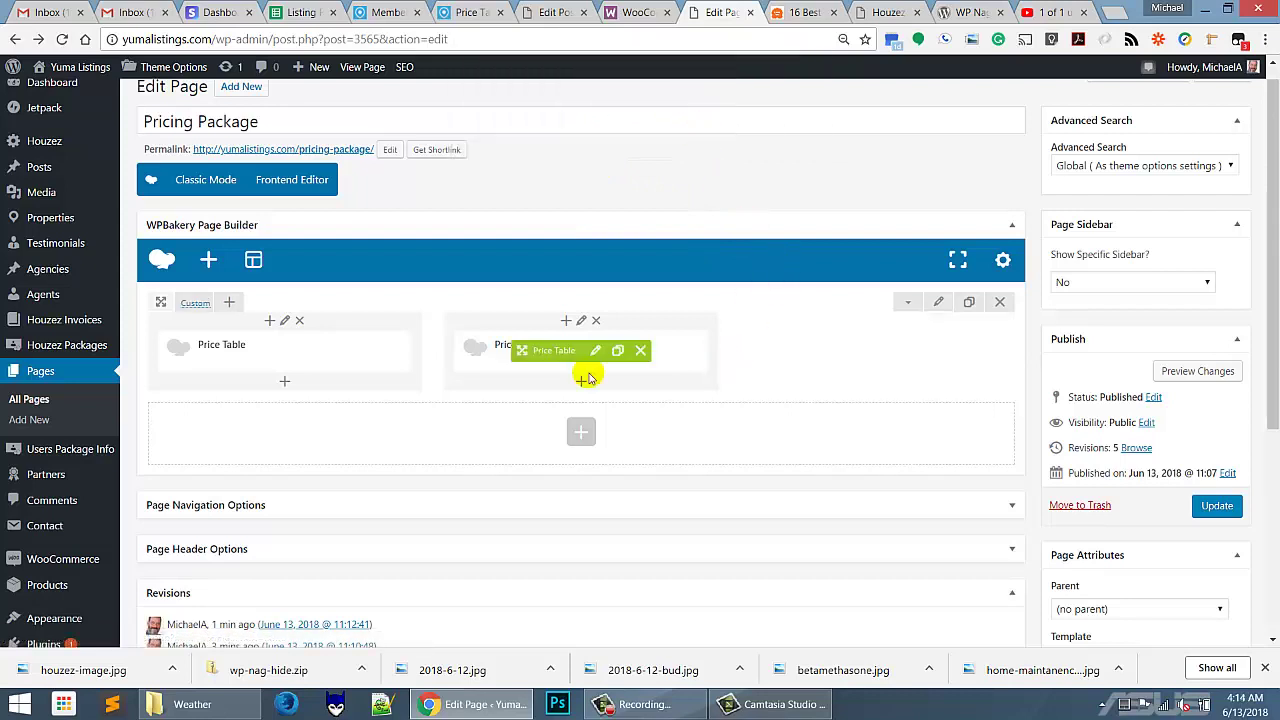
left_click_drag(380, 346, 198, 315)
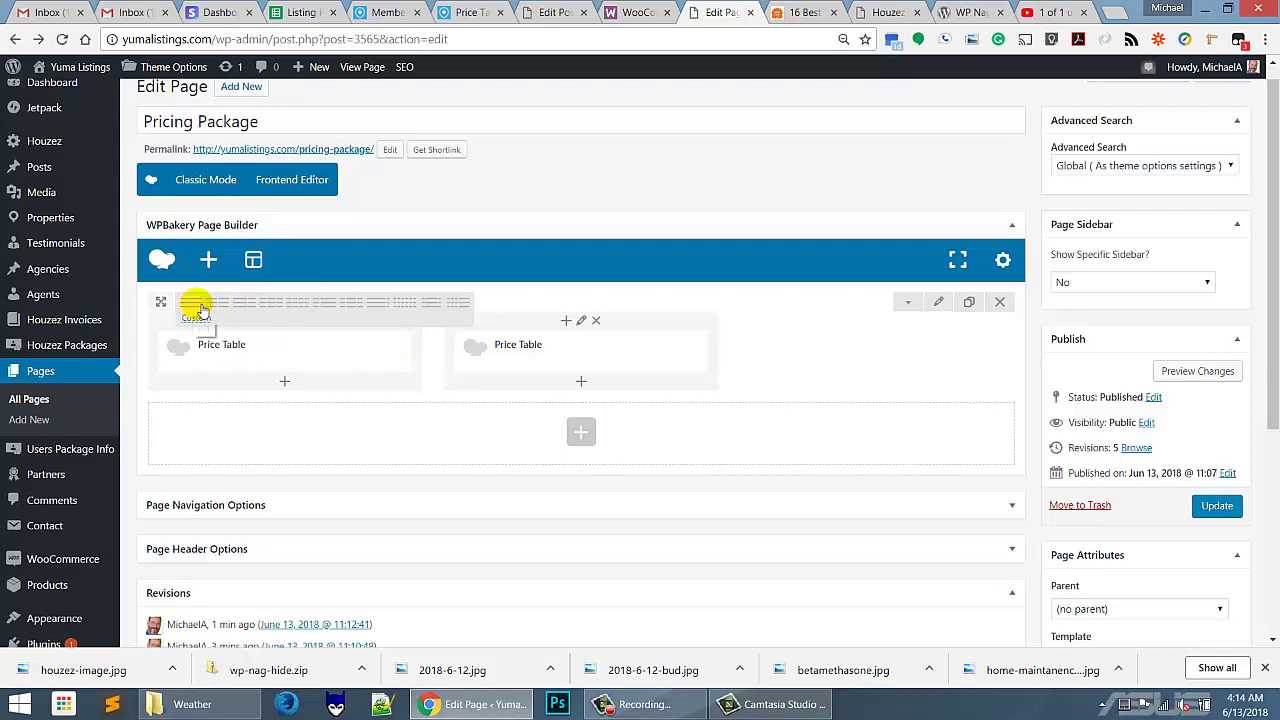
left_click(209, 303)
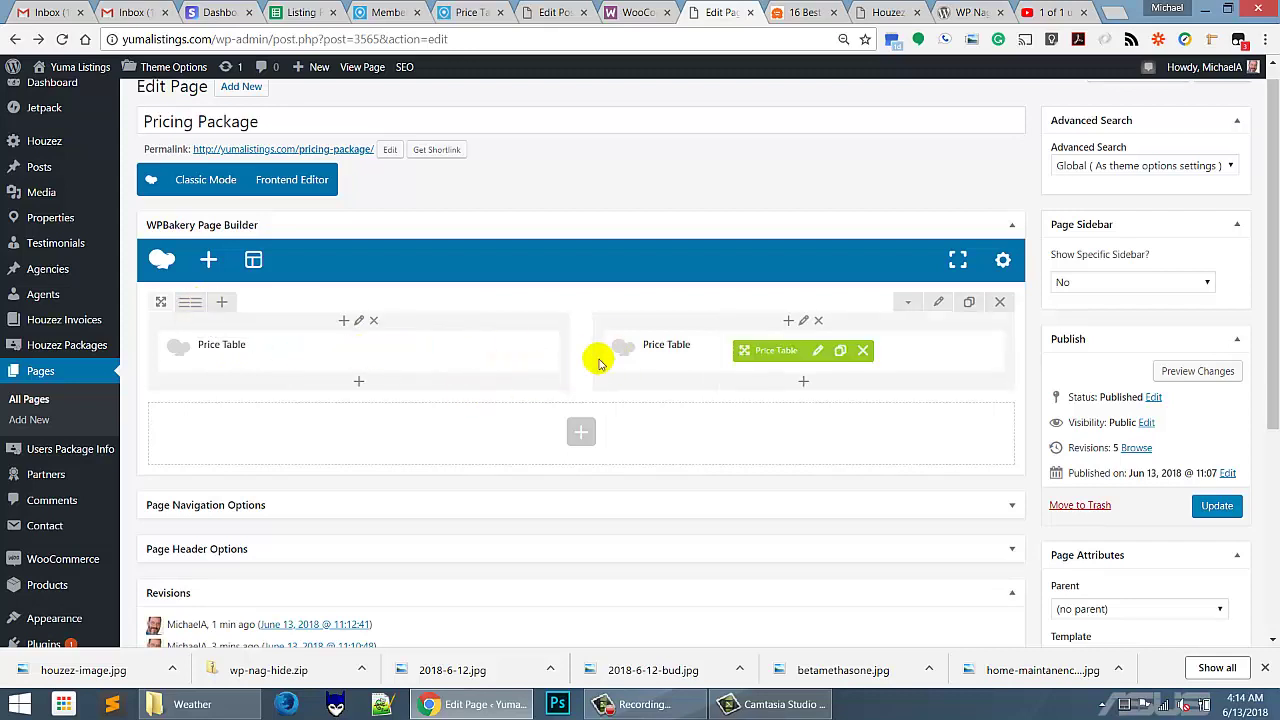
mouse_move(187, 303)
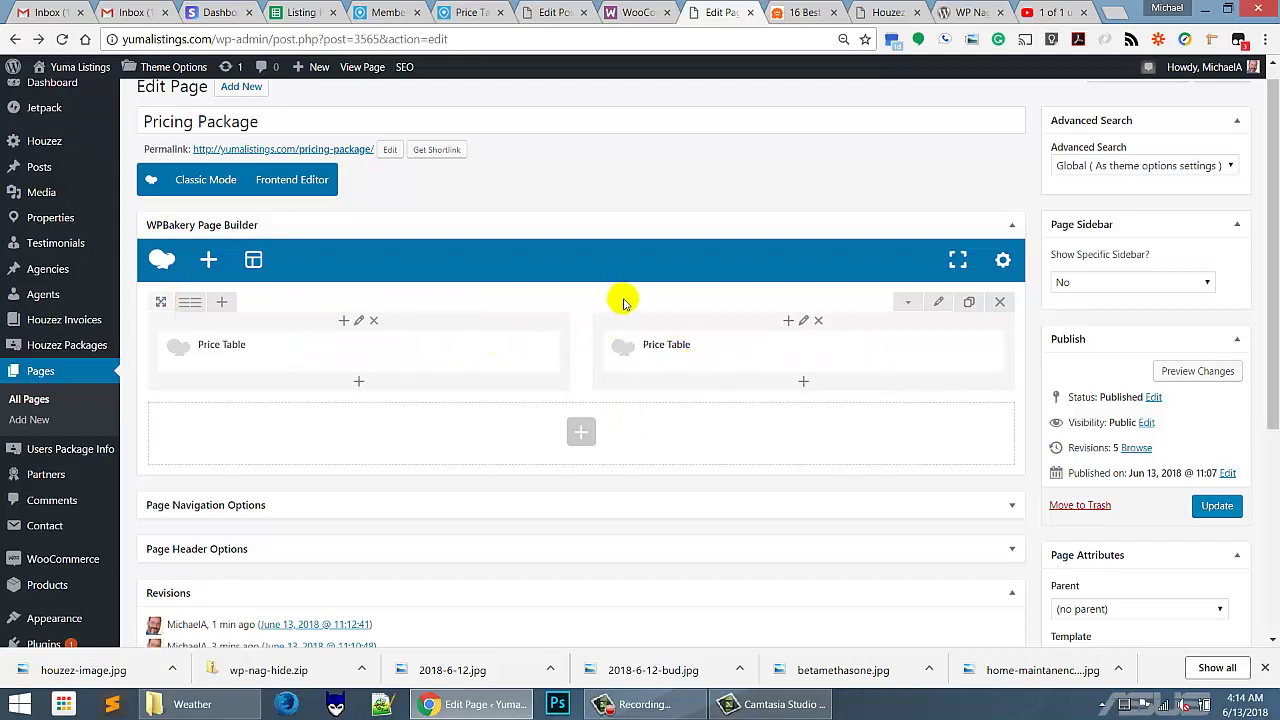
scroll(622, 302, "down", 3)
scroll(622, 302, "up", 3)
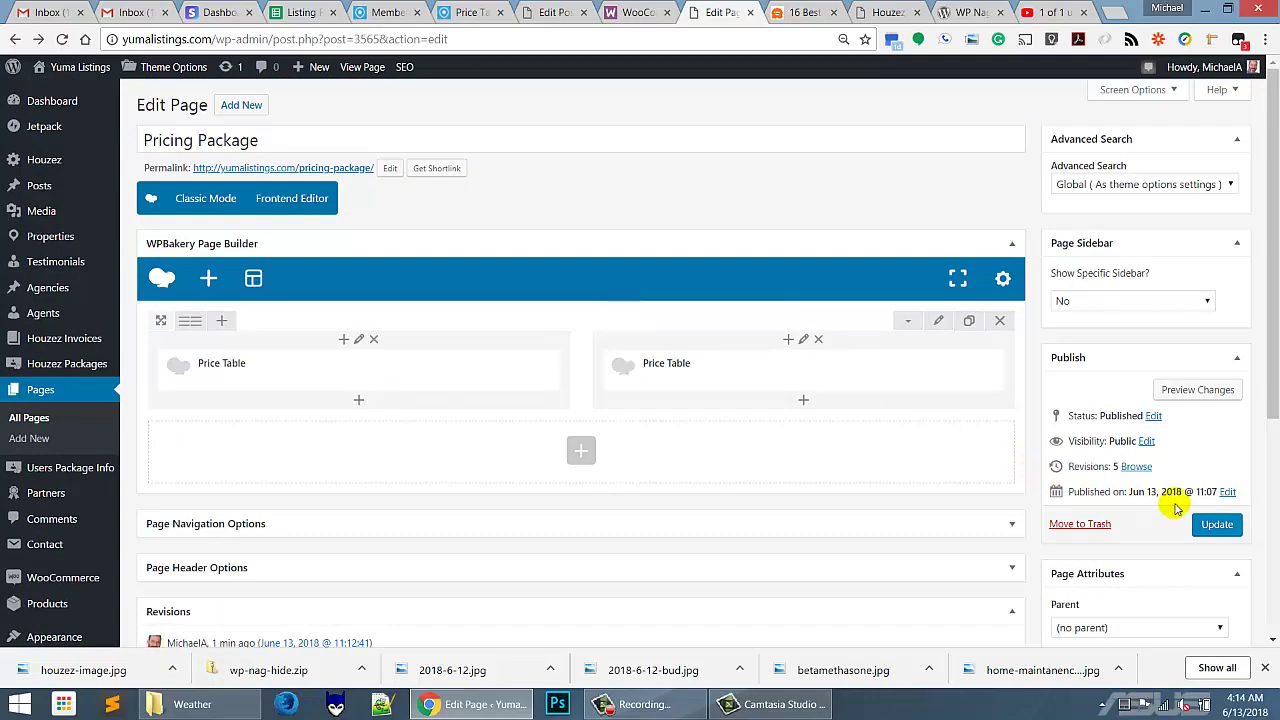
Step: Update the Pricing Package page with its STANDARD and PLUS tables in half-width columns
left_click(1218, 524)
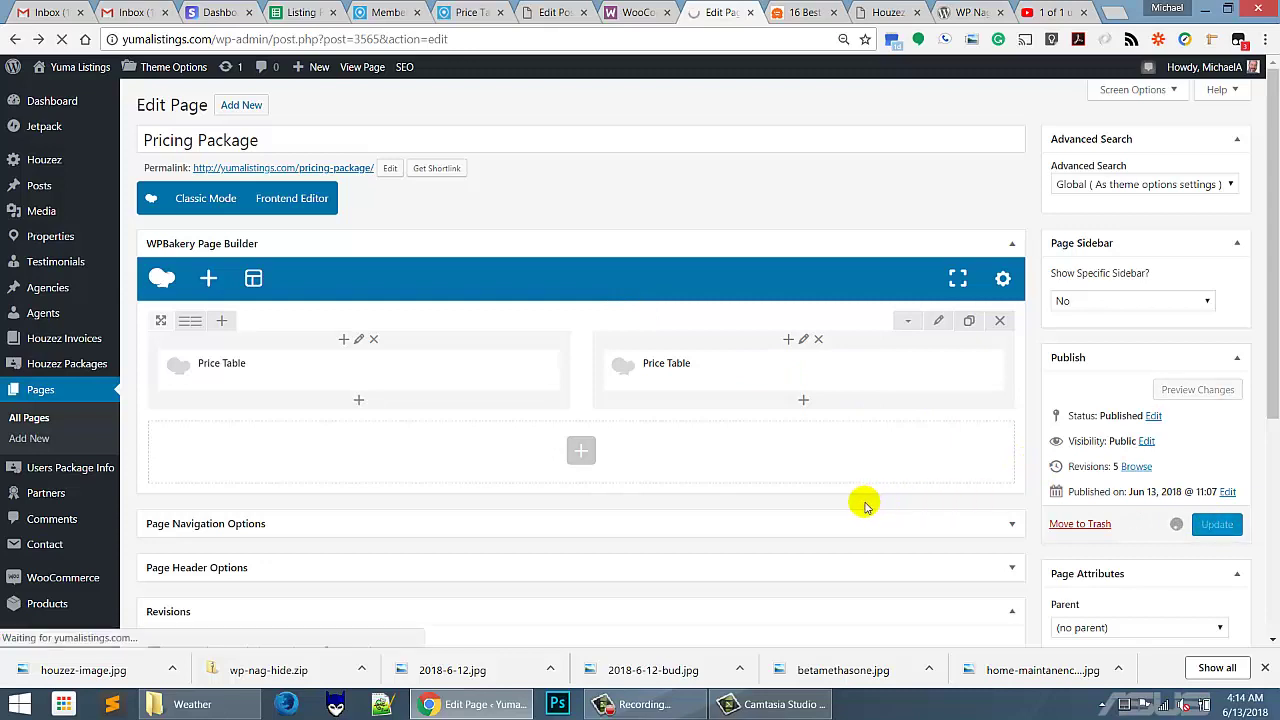